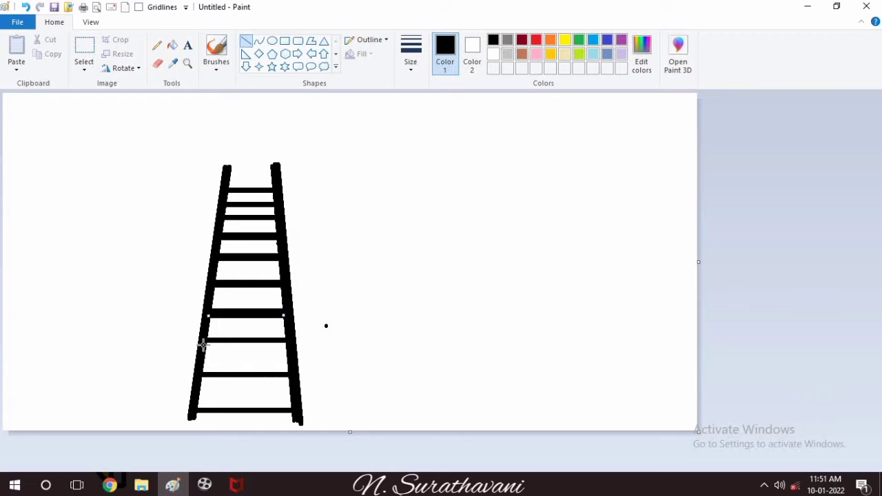
Thicken the ladder's three lowest rungs with straight black lines between the two rails.
drag(203, 343, 288, 343)
drag(198, 382, 295, 381)
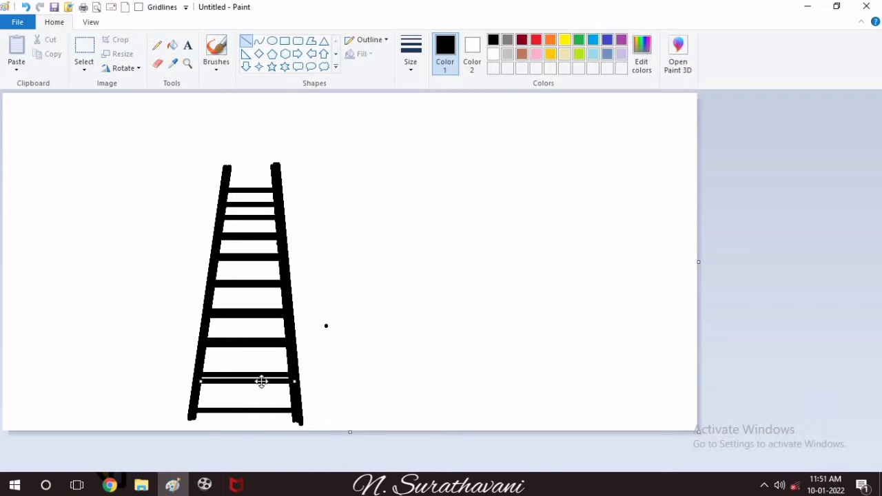
drag(195, 415, 301, 414)
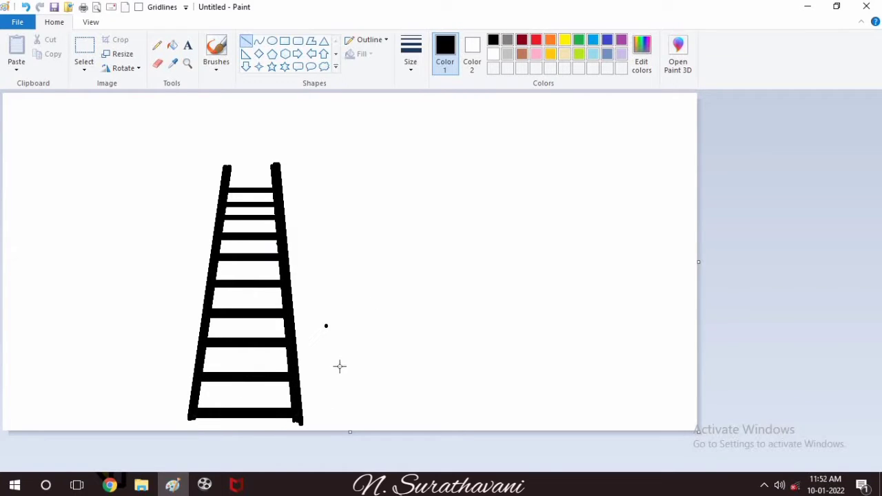
Set the Pencil to the second-thinnest line size and erase the stray dot beside the ladder.
click(157, 45)
click(411, 55)
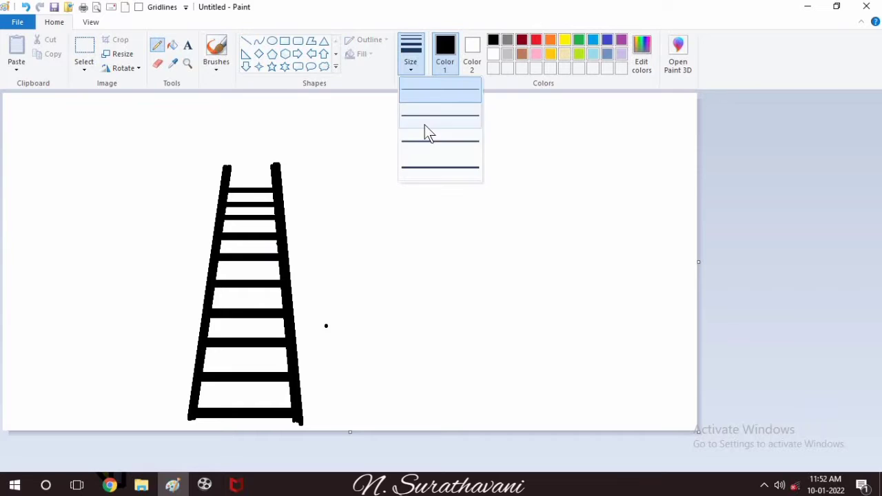
click(434, 109)
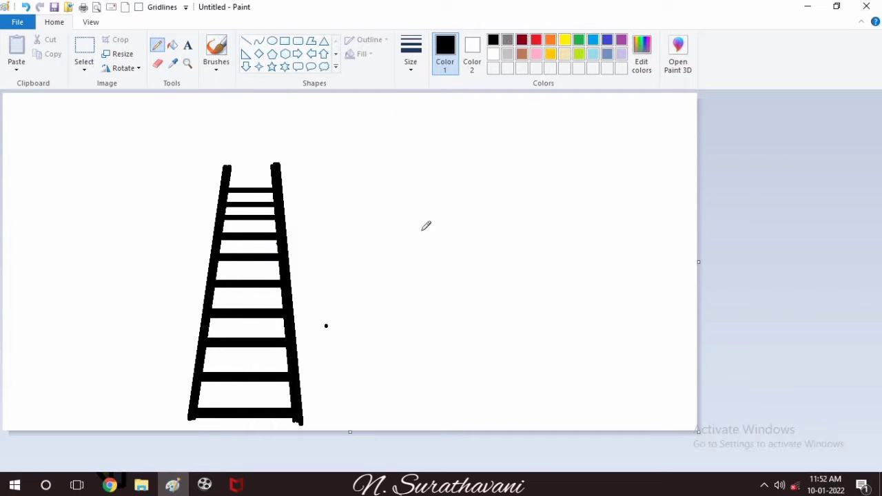
click(158, 63)
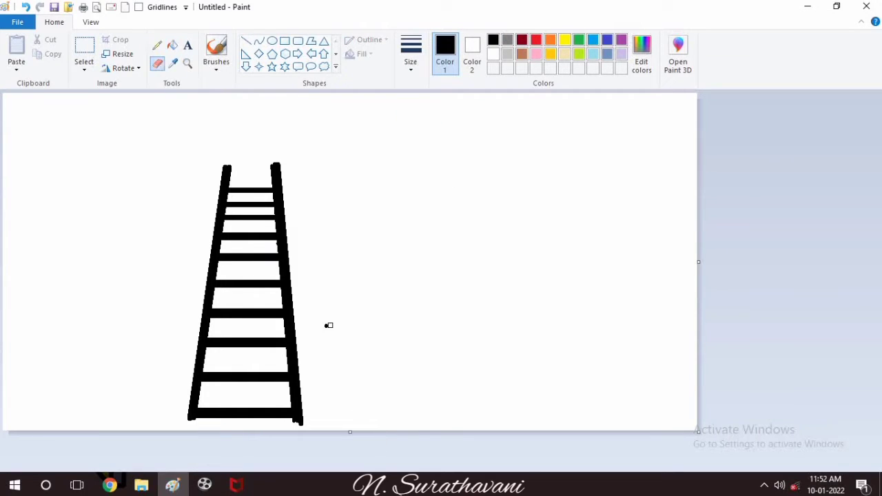
Pencil a figure's head, neck, raised left arm, left torso side and the inner edge of its right arm beside the ladder.
click(158, 46)
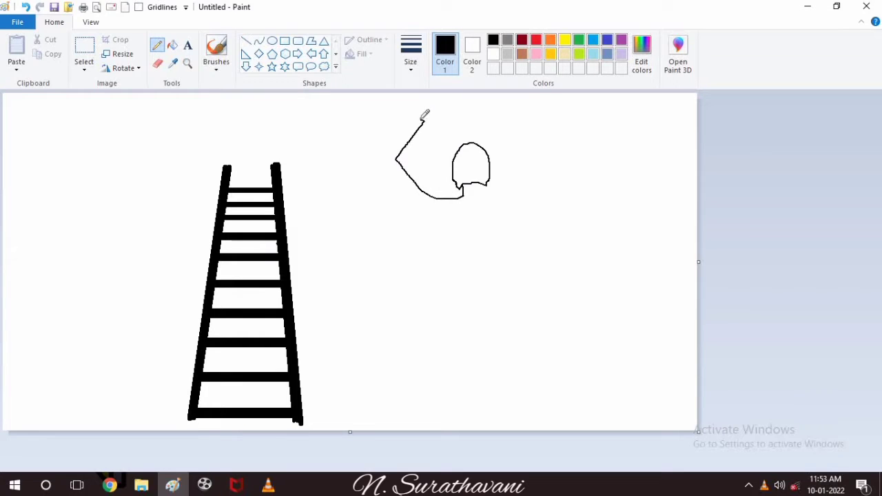
drag(421, 120, 384, 160)
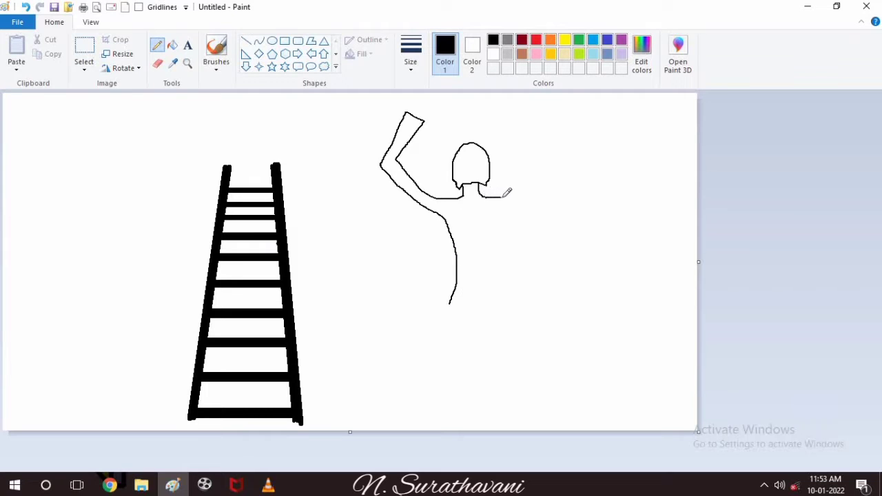
click(30, 5)
click(26, 6)
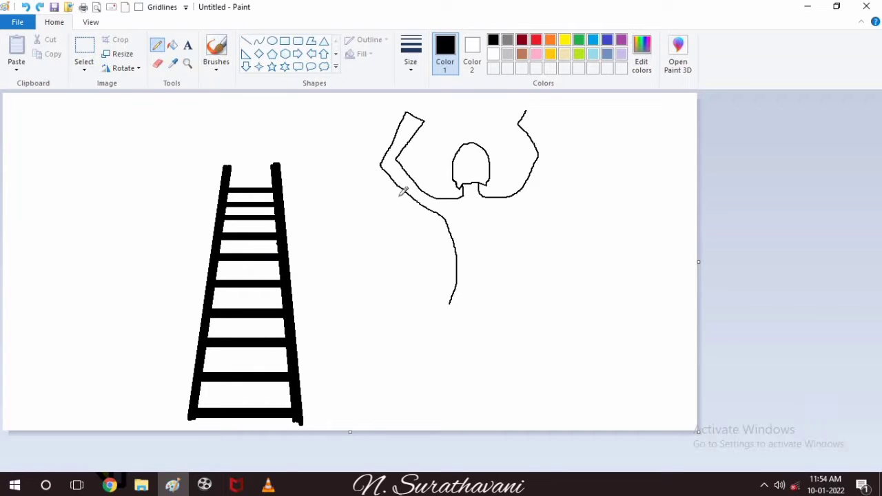
Draw the wrist and outer forearm of the figure's right arm, undoing the misdrawn strokes.
mouse_move(551, 185)
mouse_down()
mouse_move(563, 165)
mouse_move(545, 136)
mouse_up()
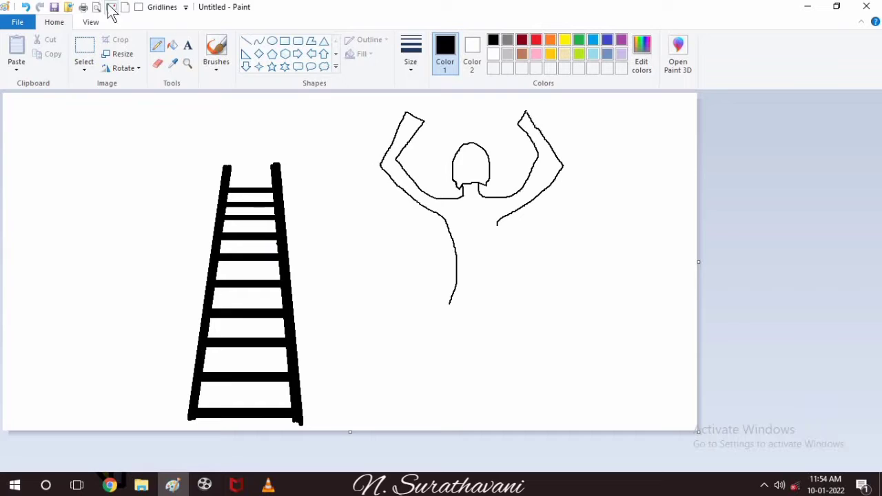
click(25, 7)
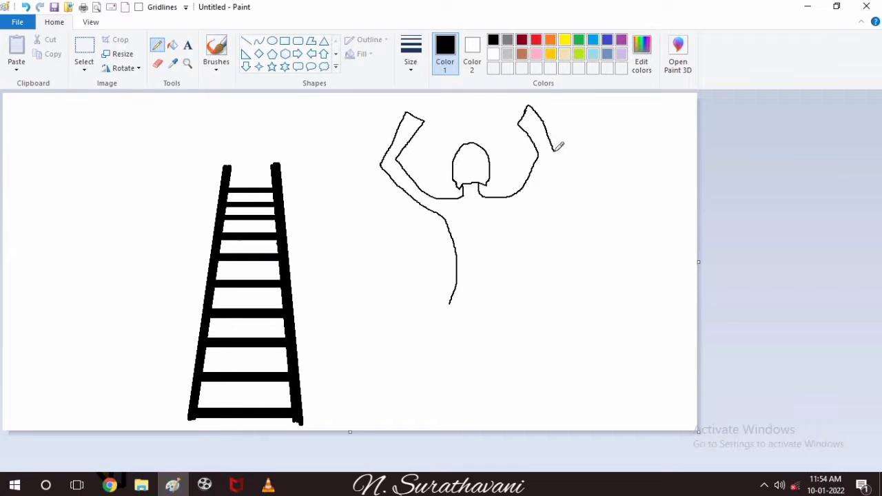
click(29, 7)
click(25, 6)
Erase the torso's left side, then pencil in both torso sides and the underside of the right arm.
click(158, 62)
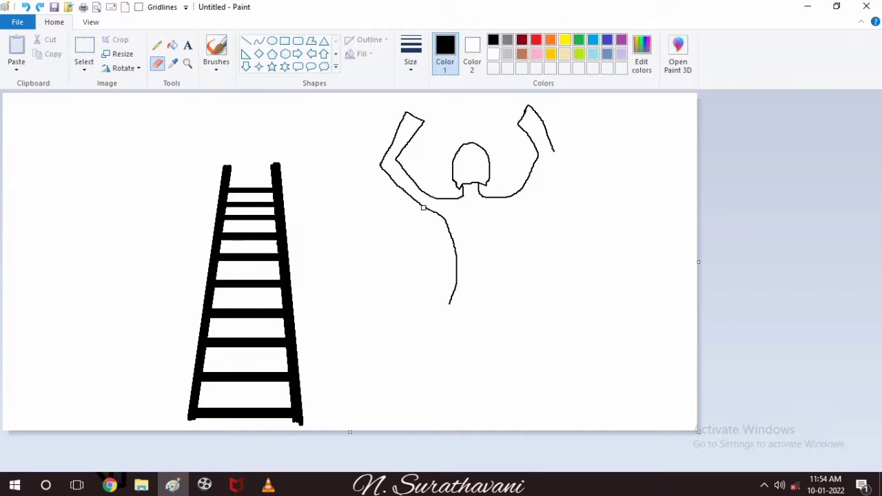
key(alt+h)
key(p)
key(1)
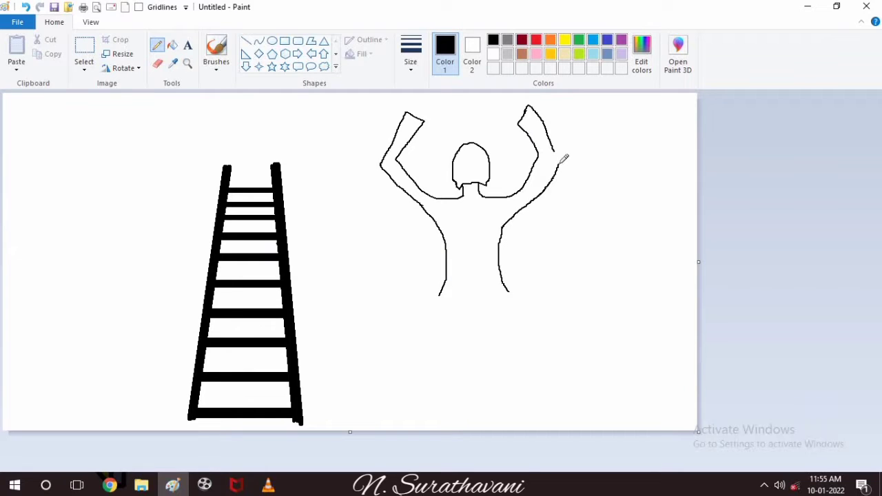
Erase the outer edge of the raised right arm and redraw it with a straight forearm and pointed elbow.
click(157, 63)
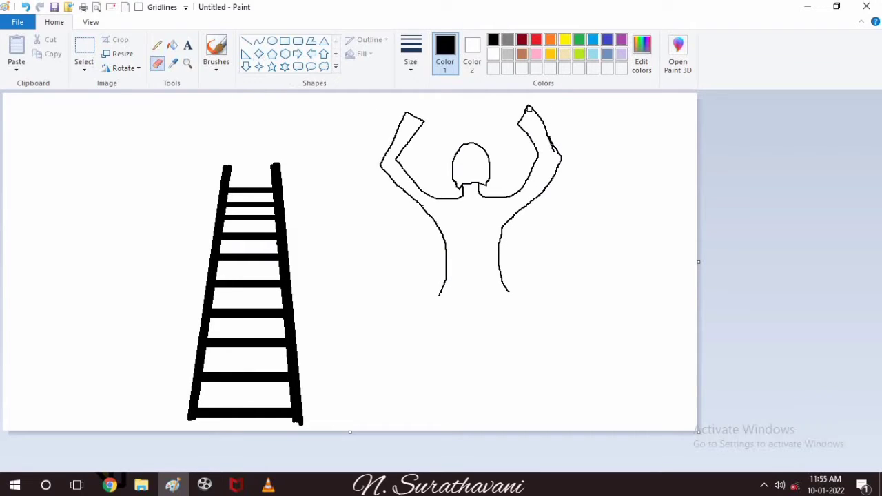
drag(549, 170, 556, 178)
click(158, 47)
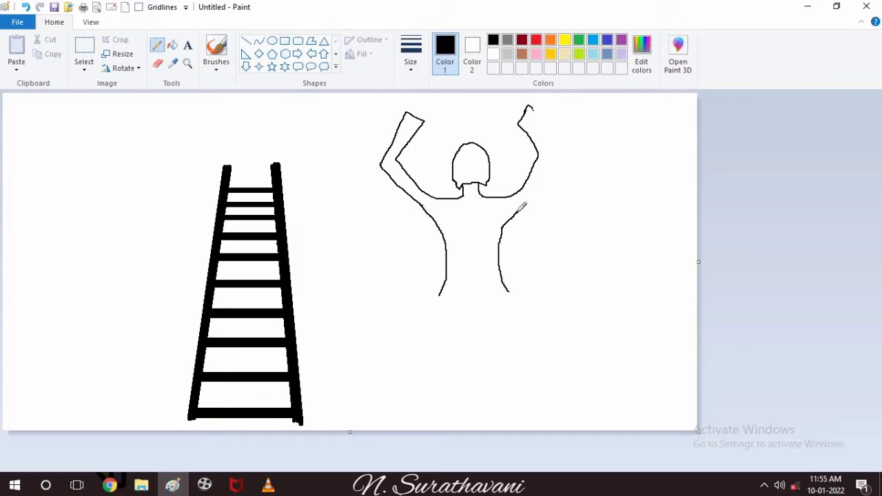
click(156, 63)
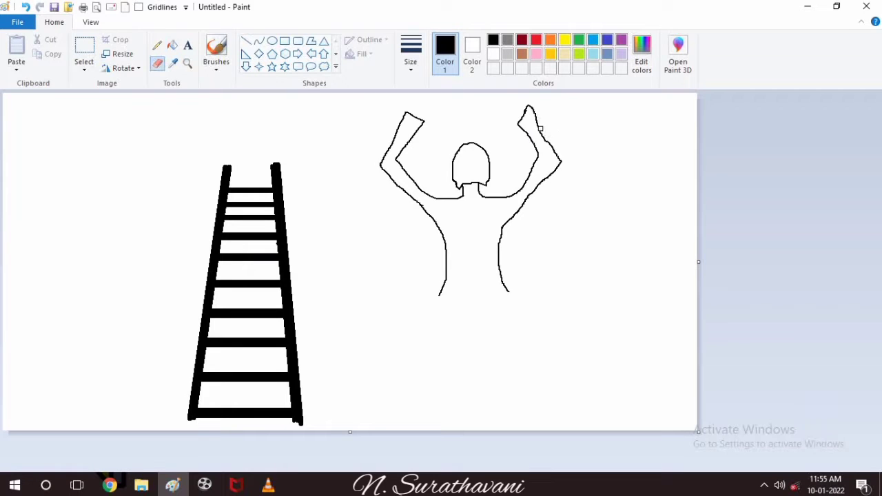
click(157, 45)
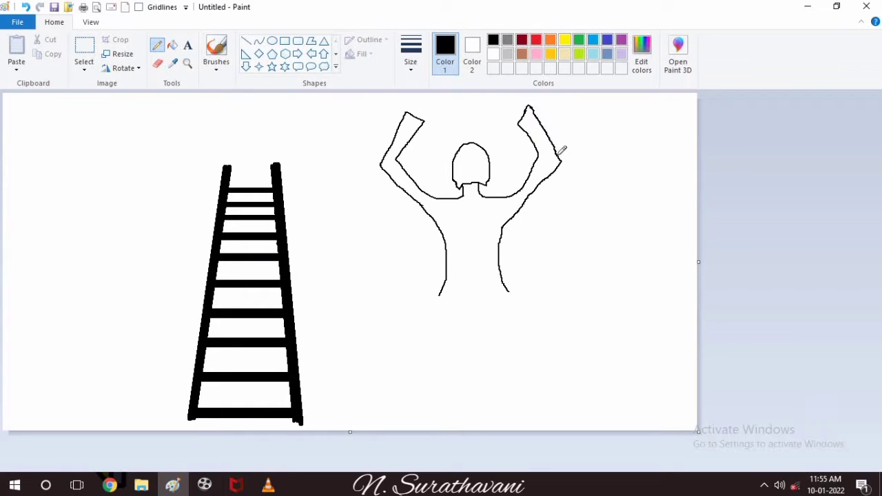
Erase and redraw the inner edge of the right upper arm, then close the shirt with a horizontal hem.
click(157, 64)
drag(505, 196, 535, 168)
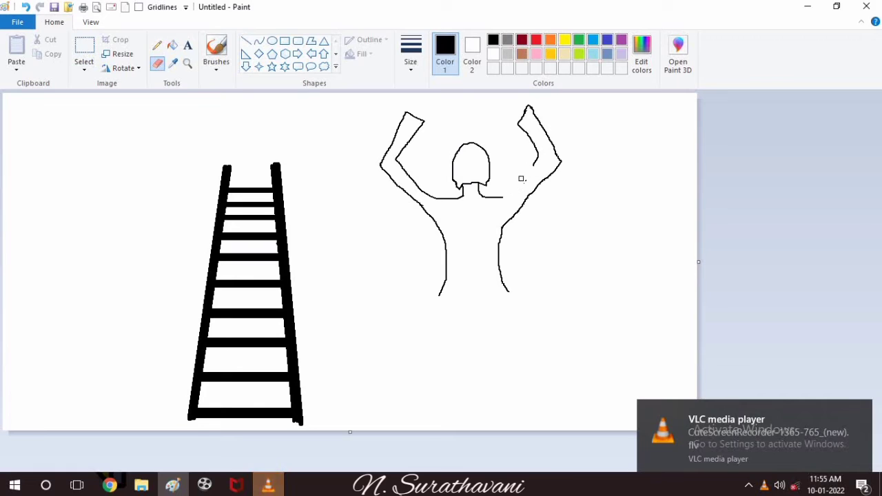
click(327, 372)
click(157, 46)
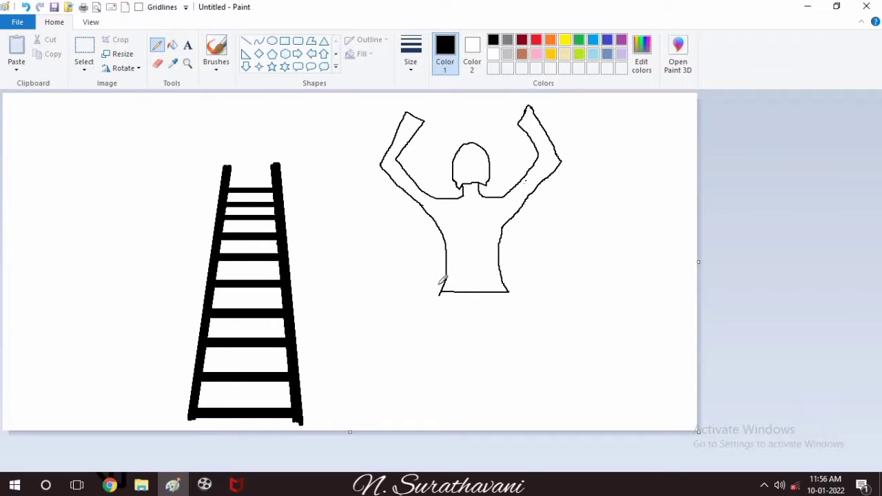
Pencil two trouser legs below the shirt hem, the left one shorter, and extend the canvas downward.
drag(432, 328, 452, 397)
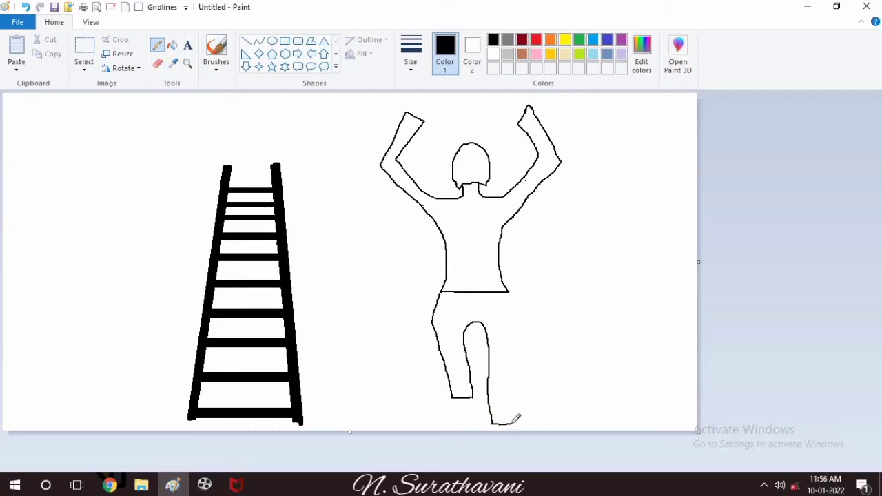
drag(350, 433, 349, 462)
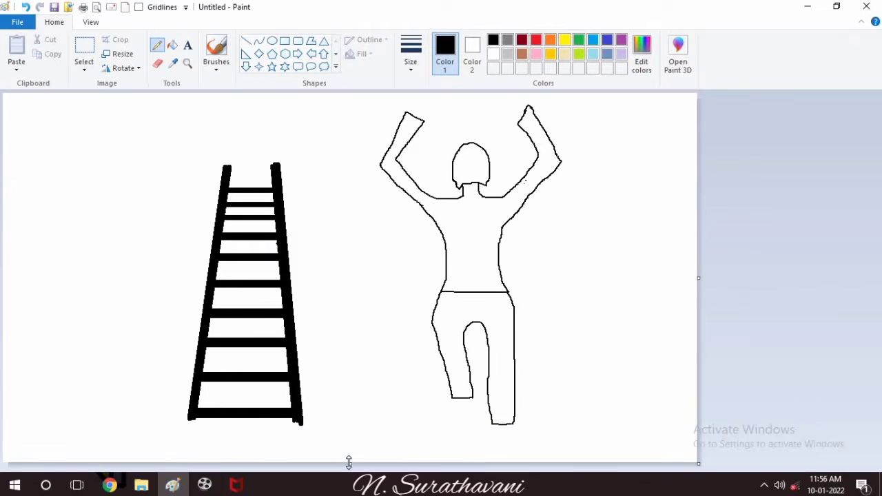
Redraw the inner edge of the left upper arm as a straighter line and add hands to both arms.
click(158, 64)
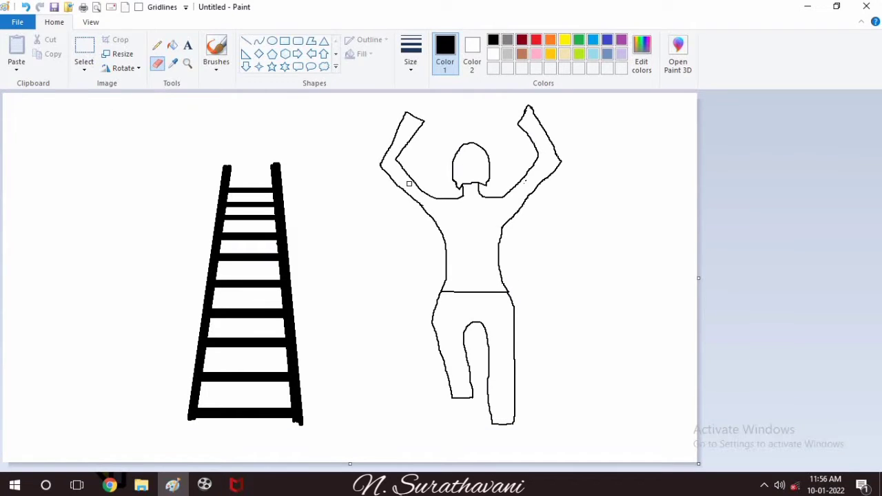
click(157, 46)
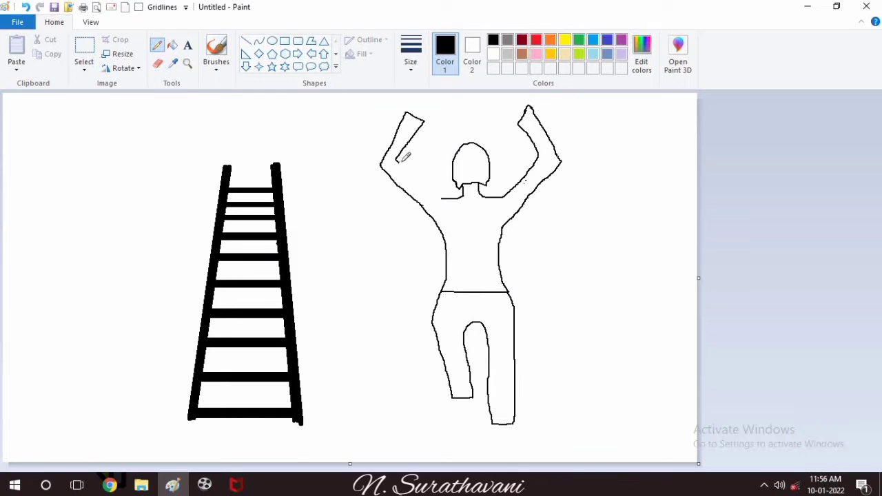
click(25, 7)
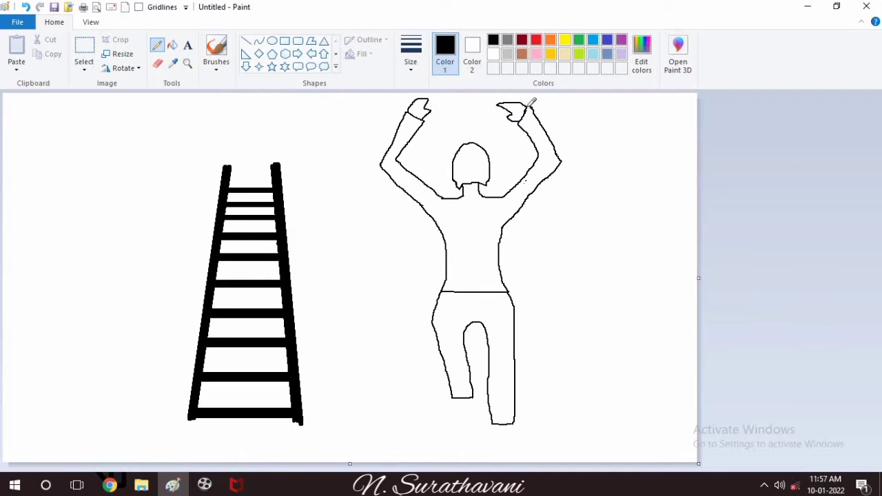
Fill the figure's hair with black, the shirt and neck with rose pink, and the trousers with purple.
click(173, 45)
click(486, 168)
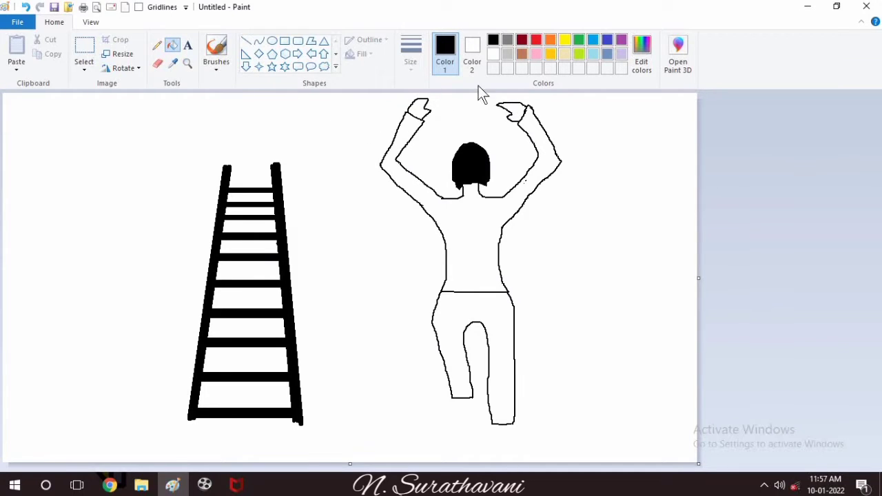
click(536, 53)
click(489, 207)
click(621, 39)
click(507, 298)
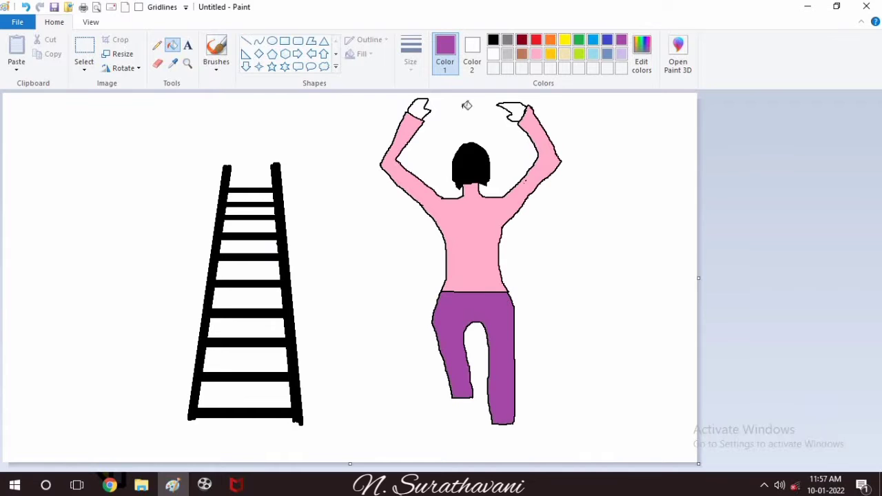
Mix a very dark purple as Color 1 and choose a textured brush at the thickest size.
click(641, 56)
click(572, 256)
click(326, 329)
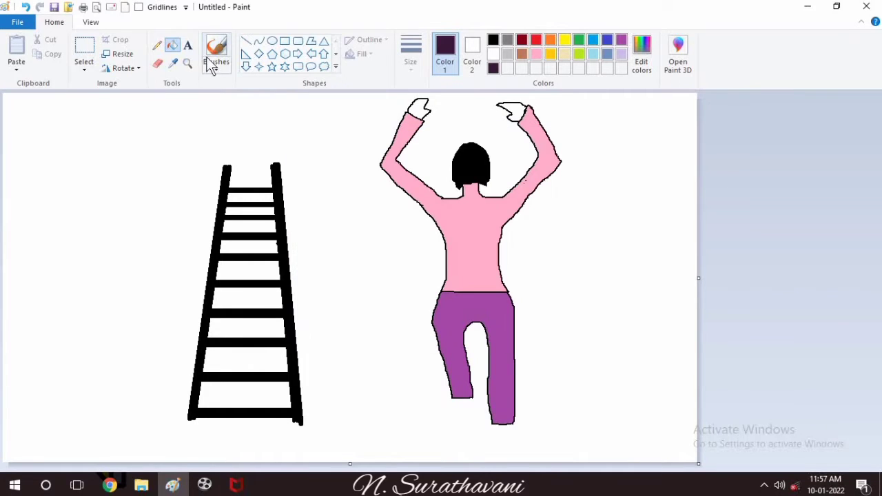
click(216, 63)
click(294, 124)
click(411, 55)
click(441, 168)
Shade the trousers' left edge and the inner edges of both legs with dark purple brush strokes.
click(186, 62)
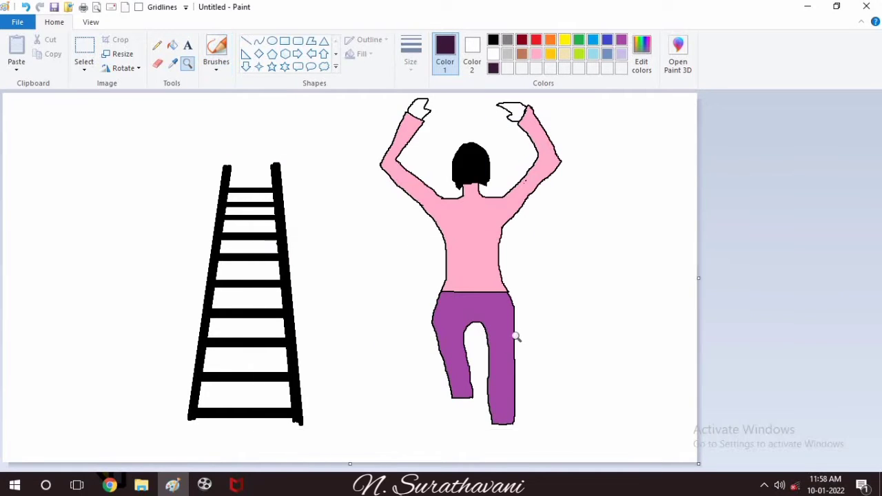
click(517, 337)
scroll(811, 329, down, 1)
click(215, 51)
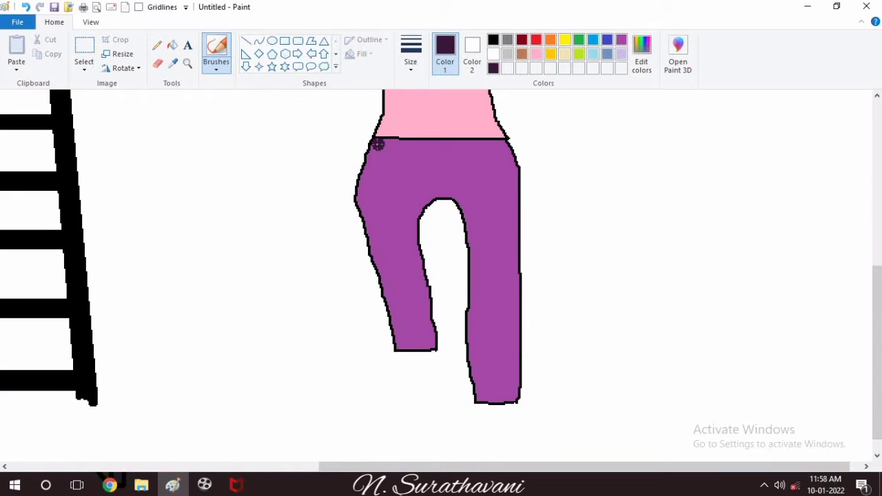
mouse_move(377, 142)
mouse_down()
mouse_move(360, 200)
mouse_move(401, 344)
mouse_move(364, 194)
mouse_move(381, 141)
mouse_move(363, 203)
mouse_move(404, 338)
mouse_up()
mouse_move(422, 282)
mouse_down()
mouse_move(413, 232)
mouse_move(435, 198)
mouse_move(470, 209)
mouse_move(482, 382)
mouse_up()
mouse_move(421, 199)
mouse_down()
mouse_move(453, 196)
mouse_move(443, 188)
mouse_move(472, 223)
mouse_move(484, 400)
mouse_move(469, 203)
mouse_up()
Mix a slightly lighter dark purple and widen the shading along the left leg and around the crotch.
click(641, 62)
click(573, 243)
click(325, 328)
mouse_move(375, 146)
mouse_down()
mouse_move(377, 188)
mouse_move(411, 342)
mouse_move(380, 141)
mouse_move(395, 270)
mouse_move(378, 190)
mouse_move(417, 341)
mouse_up()
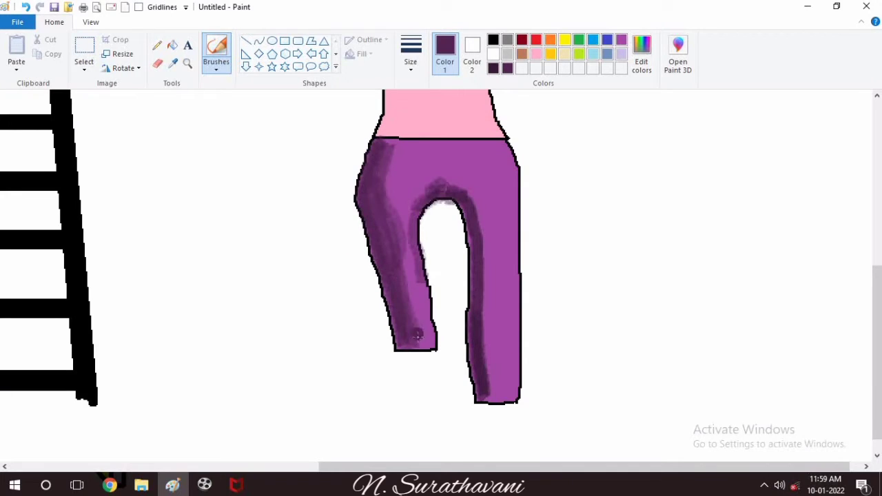
mouse_move(419, 187)
mouse_down()
mouse_move(455, 183)
mouse_move(447, 177)
mouse_move(478, 215)
mouse_move(487, 400)
mouse_move(481, 211)
mouse_move(470, 188)
mouse_move(451, 182)
mouse_move(489, 292)
mouse_move(484, 337)
mouse_up()
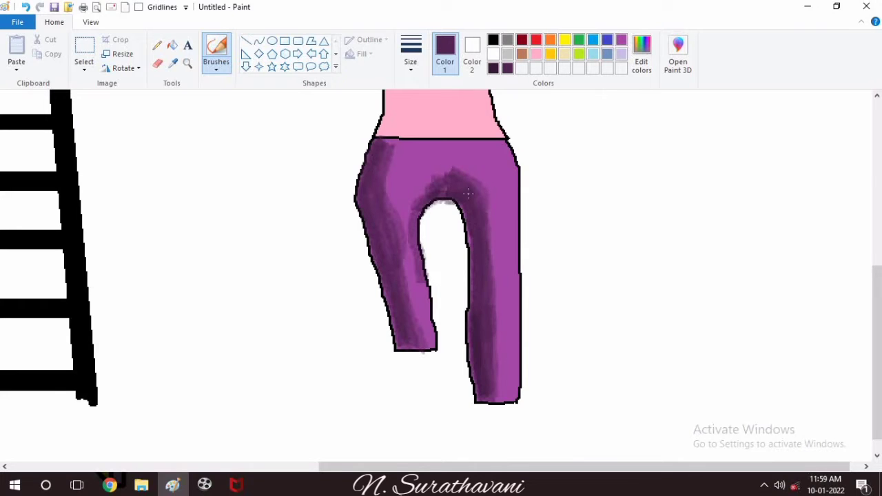
Mix two progressively lighter purples and blend the shading across the waist and both trouser legs.
click(641, 66)
click(575, 236)
click(318, 329)
mouse_move(386, 143)
mouse_down()
mouse_move(503, 144)
mouse_move(381, 147)
mouse_move(502, 143)
mouse_move(477, 153)
mouse_move(385, 156)
mouse_move(419, 325)
mouse_move(391, 165)
mouse_move(414, 153)
mouse_move(406, 165)
mouse_move(455, 166)
mouse_move(433, 173)
mouse_move(453, 166)
mouse_move(492, 197)
mouse_move(499, 400)
mouse_move(493, 236)
mouse_move(494, 269)
mouse_up()
click(641, 56)
click(319, 329)
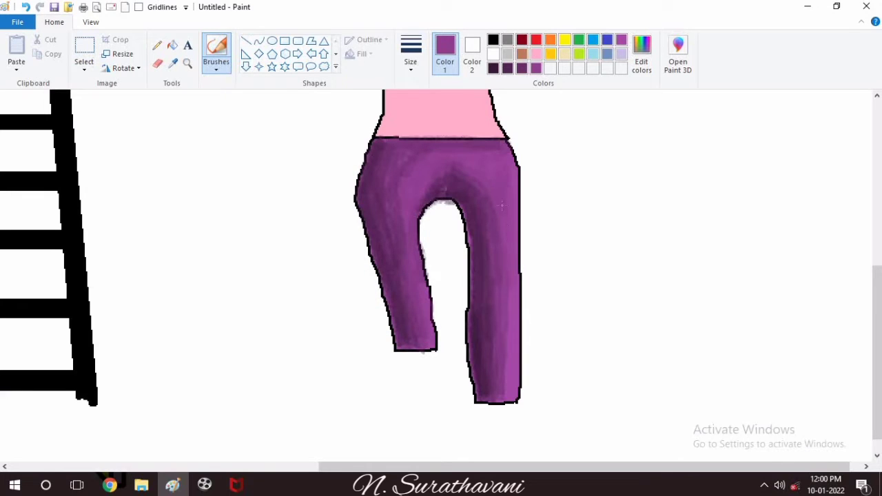
Mix a dark crimson (red 168, green 0, blue 54) and shade the left sleeve and left side of the pink shirt.
scroll(504, 126, up, 8)
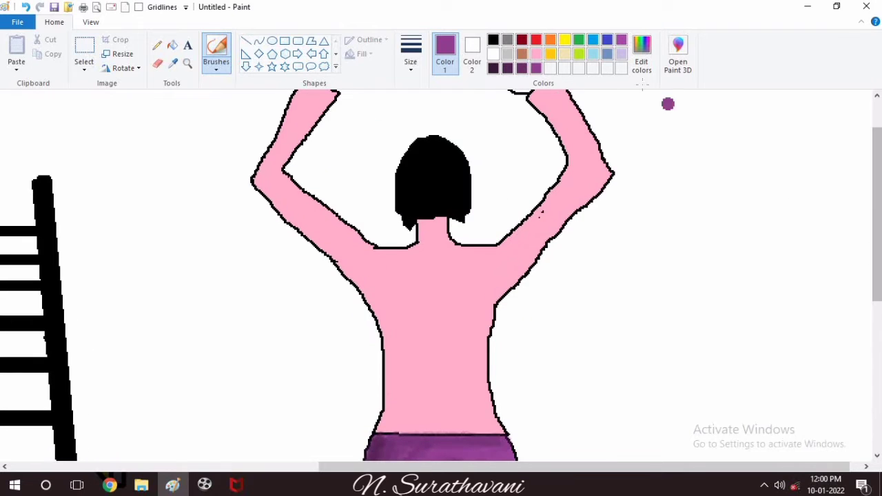
click(537, 54)
click(641, 55)
drag(578, 236, 577, 233)
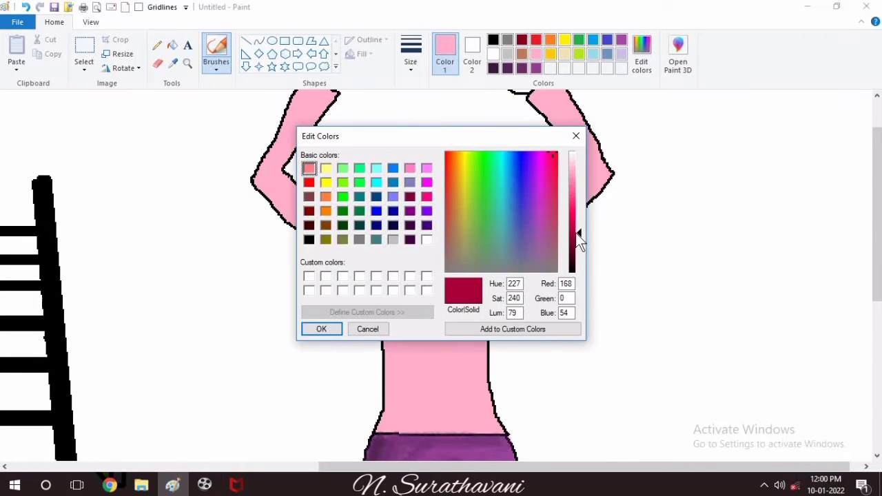
click(321, 328)
scroll(442, 276, up, 2)
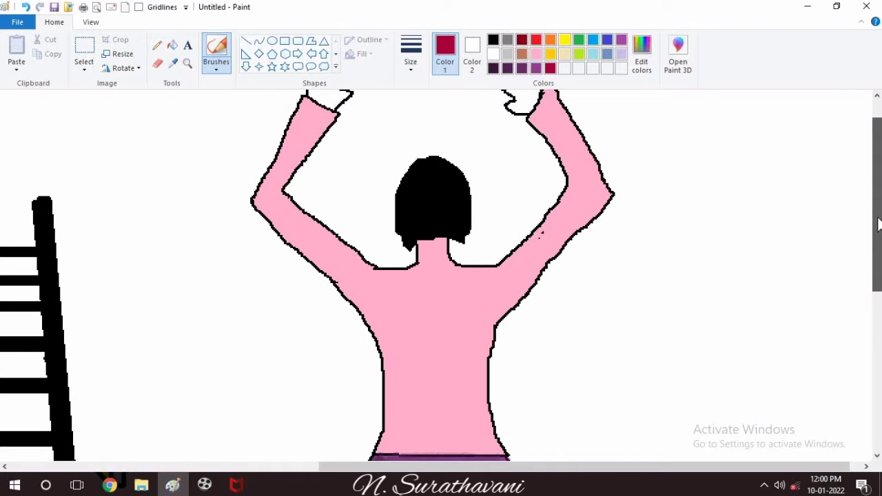
mouse_move(292, 112)
mouse_down()
mouse_move(287, 147)
mouse_move(304, 104)
mouse_move(301, 143)
mouse_move(259, 201)
mouse_move(288, 156)
mouse_move(294, 112)
mouse_move(259, 209)
mouse_move(278, 232)
mouse_move(255, 203)
mouse_move(355, 296)
mouse_move(388, 354)
mouse_move(389, 432)
mouse_move(378, 453)
mouse_move(393, 362)
mouse_move(384, 448)
mouse_up()
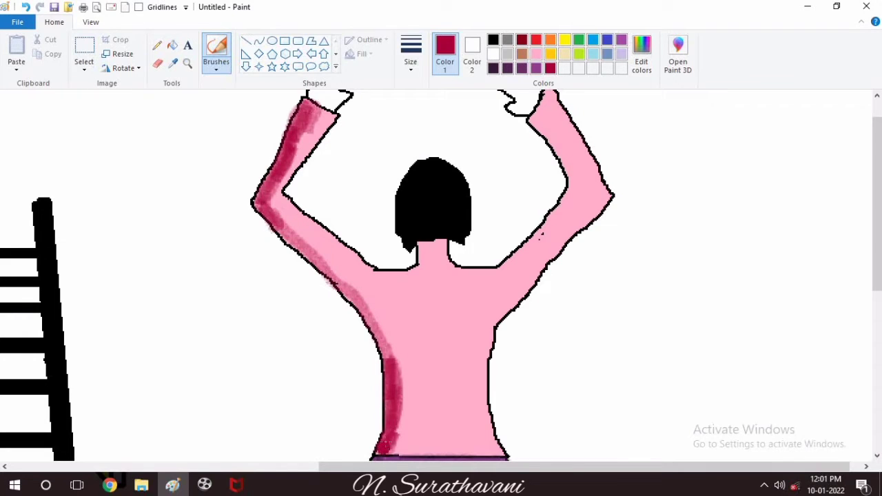
Darken the crimson shading along the left upper arm and shoulder, and shade the inner edge of the right forearm.
mouse_move(300, 251)
mouse_down()
mouse_move(377, 334)
mouse_move(362, 305)
mouse_move(391, 368)
mouse_move(375, 318)
mouse_up()
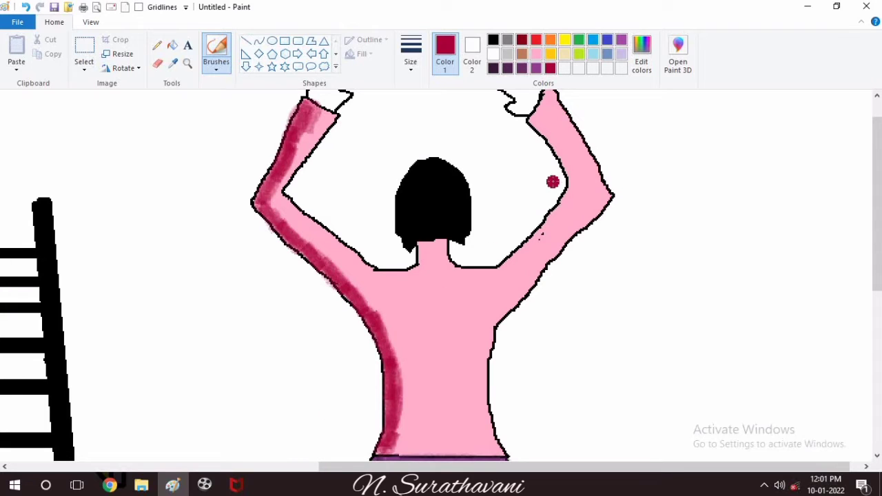
mouse_move(532, 120)
mouse_down()
mouse_move(572, 181)
mouse_move(533, 120)
mouse_move(576, 184)
mouse_up()
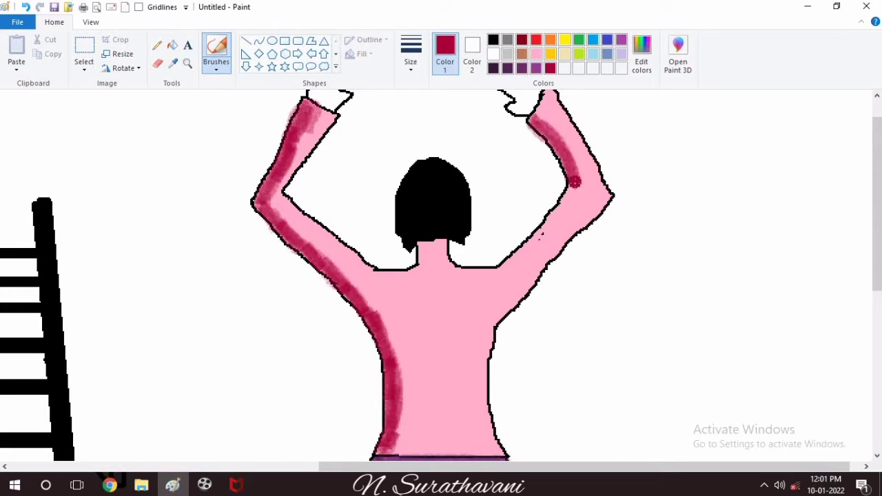
Draw a curved black neckline across the base of the neck and fill the neck with a mixed beige skin tone.
click(157, 45)
click(493, 39)
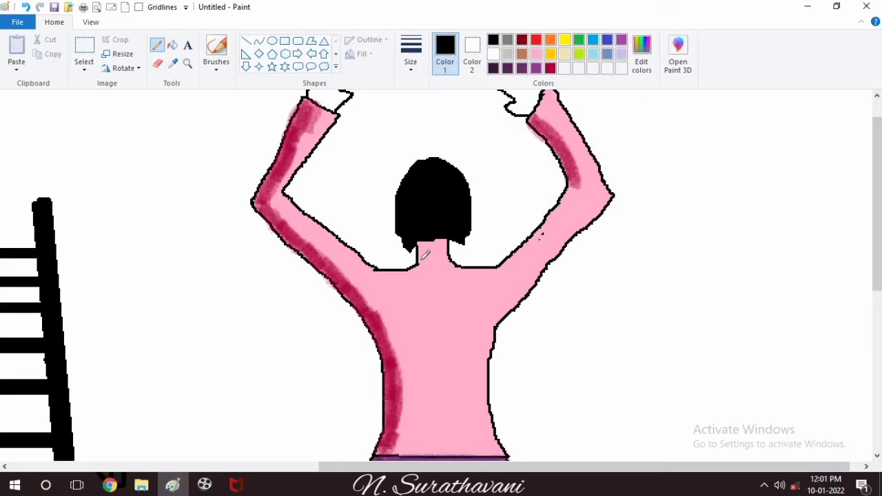
click(641, 56)
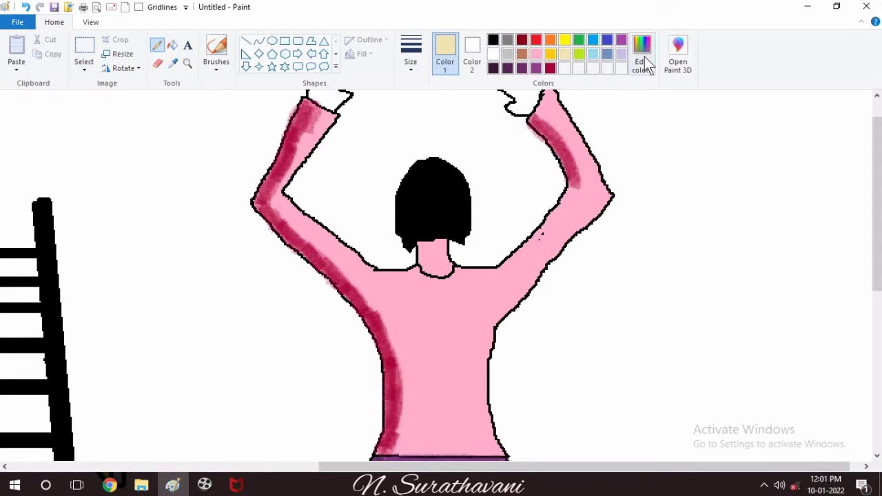
click(459, 191)
click(319, 329)
click(172, 45)
click(441, 255)
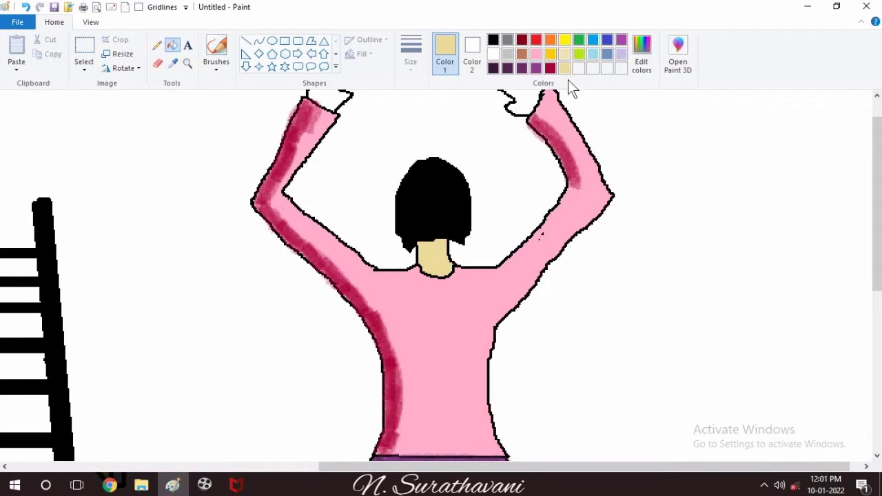
Shade the shirt with dark crimson from the right shoulder along the inner edge of the right sleeve.
click(550, 67)
click(216, 48)
mouse_move(466, 274)
mouse_down()
mouse_move(512, 261)
mouse_move(559, 212)
mouse_move(570, 181)
mouse_move(568, 200)
mouse_move(548, 217)
mouse_move(544, 128)
mouse_up()
Mix a brighter crimson (red 225, green 0, blue 73) and widen the shading on both sleeves and the left side of the back.
click(639, 69)
click(579, 227)
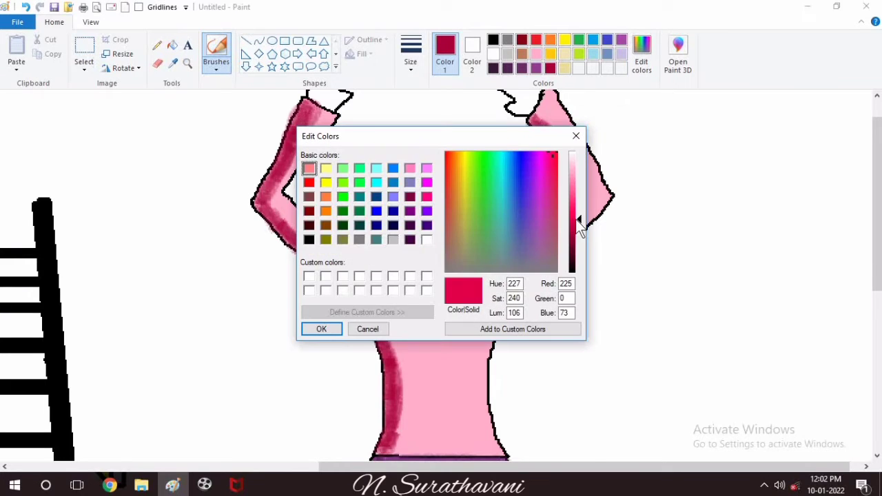
click(320, 329)
mouse_move(321, 122)
mouse_down()
mouse_move(279, 181)
mouse_move(291, 226)
mouse_move(286, 214)
mouse_move(370, 306)
mouse_move(353, 278)
mouse_move(397, 353)
mouse_move(388, 328)
mouse_move(408, 404)
mouse_move(406, 452)
mouse_move(395, 445)
mouse_move(411, 455)
mouse_move(415, 380)
mouse_move(372, 297)
mouse_move(427, 398)
mouse_move(433, 434)
mouse_move(403, 335)
mouse_move(434, 436)
mouse_move(419, 406)
mouse_up()
mouse_move(493, 286)
mouse_down()
mouse_move(550, 225)
mouse_move(508, 269)
mouse_move(551, 236)
mouse_move(581, 183)
mouse_move(550, 117)
mouse_move(532, 107)
mouse_move(579, 166)
mouse_up()
key(ctrl+z)
mouse_move(532, 115)
mouse_down()
mouse_move(551, 122)
mouse_move(542, 109)
mouse_move(568, 138)
mouse_move(570, 221)
mouse_move(510, 276)
mouse_up()
Mix a lighter crimson-pink and blend it over the left sleeve and across the left and middle of the back.
click(641, 66)
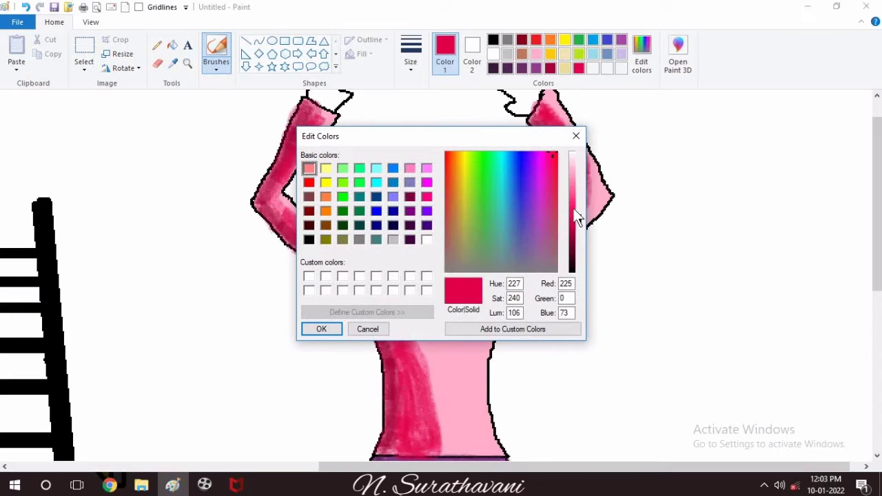
drag(578, 211, 577, 199)
click(319, 329)
mouse_move(314, 114)
mouse_down()
mouse_move(322, 119)
mouse_move(291, 166)
mouse_move(321, 234)
mouse_up()
mouse_move(343, 267)
mouse_down()
mouse_move(316, 228)
mouse_move(384, 299)
mouse_move(376, 293)
mouse_move(455, 438)
mouse_move(387, 286)
mouse_move(449, 384)
mouse_move(467, 452)
mouse_move(436, 325)
mouse_move(418, 339)
mouse_move(419, 360)
mouse_move(442, 424)
mouse_move(401, 319)
mouse_move(450, 437)
mouse_move(445, 450)
mouse_move(448, 383)
mouse_move(420, 439)
mouse_up()
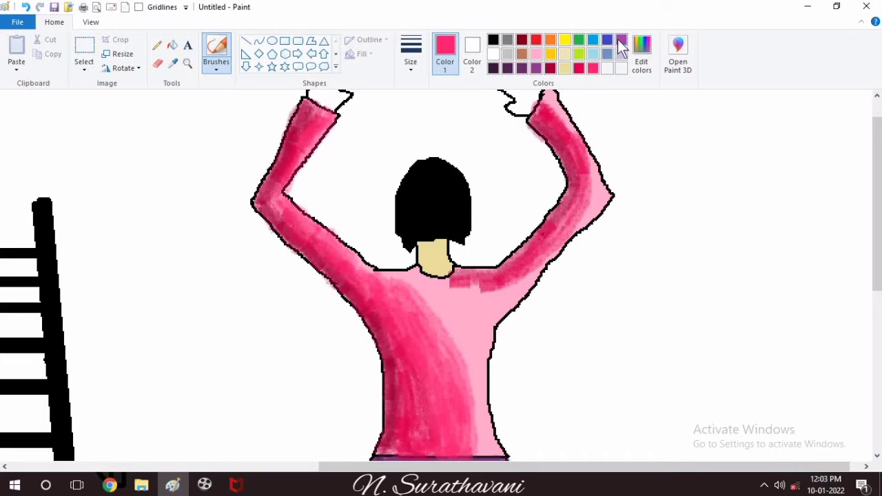
Change the brush size and extend the crimson-pink shading along the shoulders and the outer part of the right sleeve.
click(411, 55)
click(421, 126)
drag(476, 295, 548, 283)
click(25, 7)
mouse_move(419, 284)
mouse_down()
mouse_move(451, 282)
mouse_move(469, 305)
mouse_move(422, 277)
mouse_move(381, 274)
mouse_move(471, 290)
mouse_move(528, 277)
mouse_move(590, 189)
mouse_move(562, 232)
mouse_move(586, 157)
mouse_move(592, 176)
mouse_move(550, 107)
mouse_move(592, 206)
mouse_up()
Mix a lighter pink, reduce the brush size and blend the outer edges of the right sleeve down to the armpit.
click(640, 56)
click(321, 328)
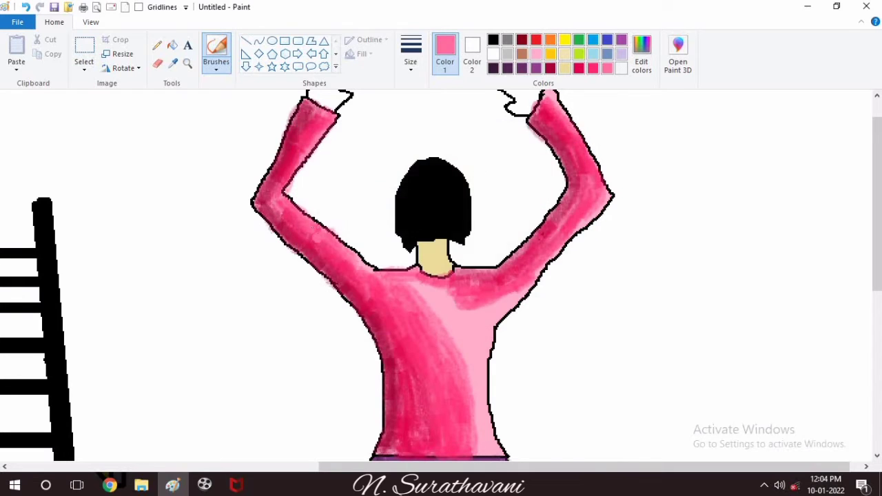
click(411, 62)
click(441, 124)
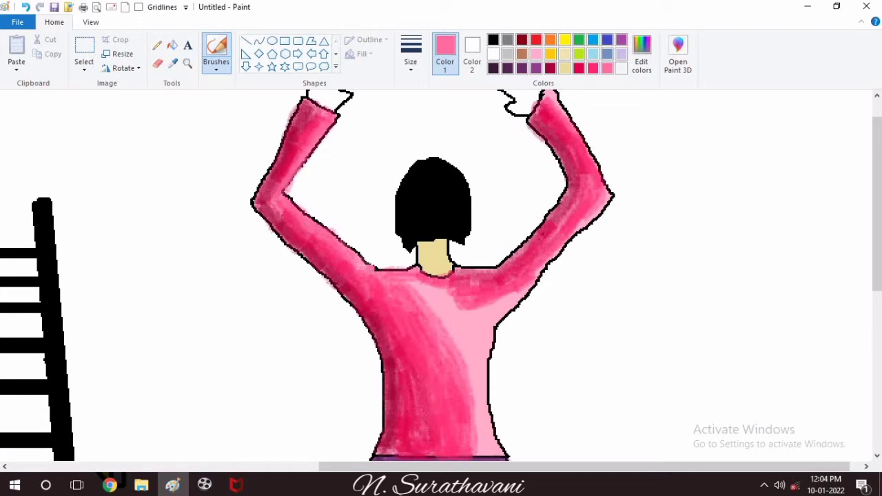
scroll(504, 219, up, 1)
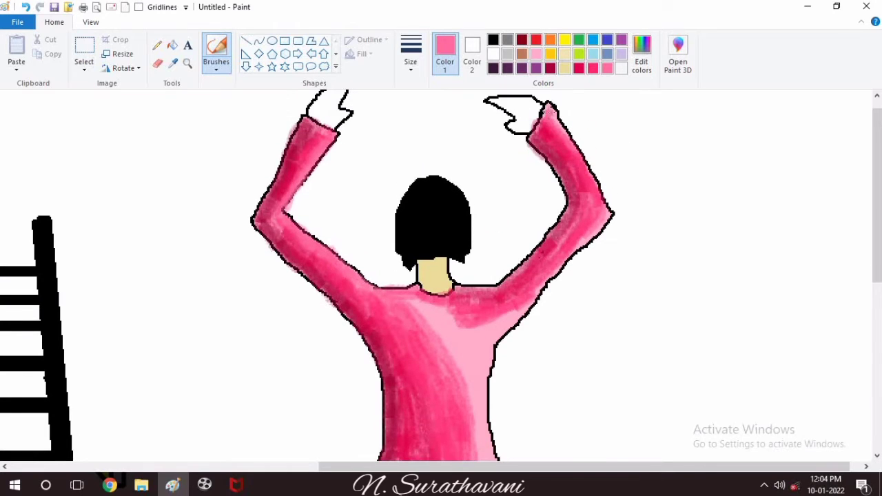
drag(561, 122, 573, 157)
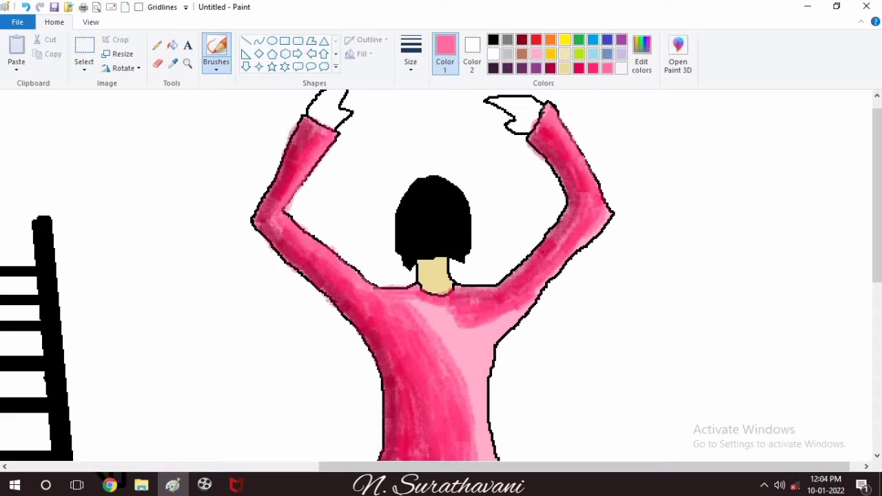
mouse_move(513, 314)
mouse_down()
mouse_move(483, 333)
mouse_move(528, 305)
mouse_up()
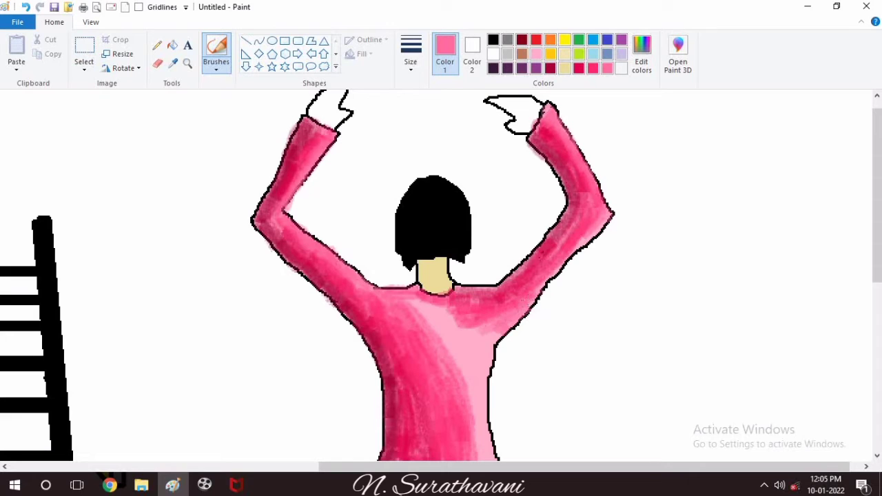
drag(583, 235, 591, 232)
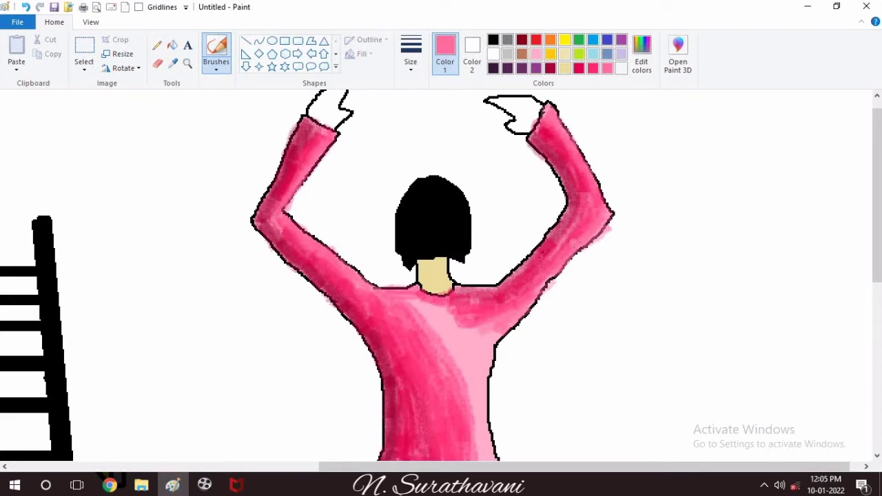
Switch to the thickest brush and blend the lighter pink over the unshaded right side of the shirt's back.
drag(878, 193, 877, 222)
click(411, 55)
click(439, 168)
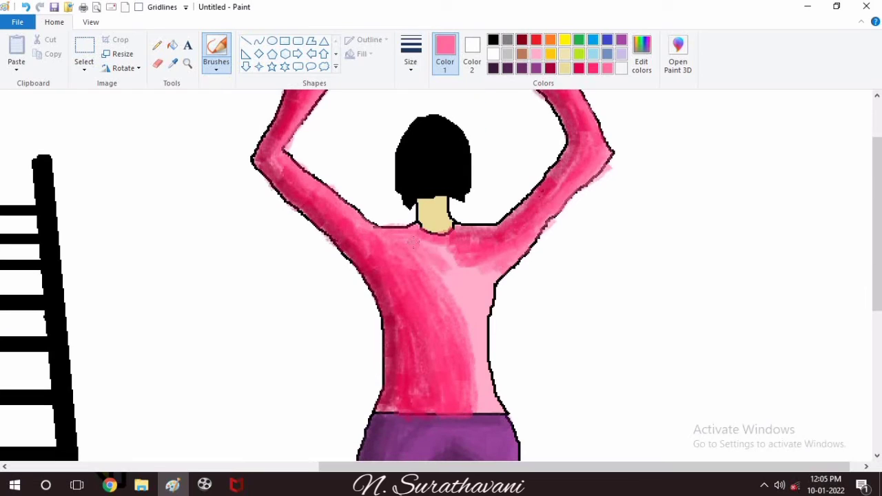
drag(468, 320, 462, 253)
mouse_move(476, 274)
mouse_down()
mouse_move(474, 298)
mouse_move(488, 279)
mouse_move(475, 306)
mouse_move(477, 405)
mouse_move(495, 401)
mouse_move(467, 400)
mouse_up()
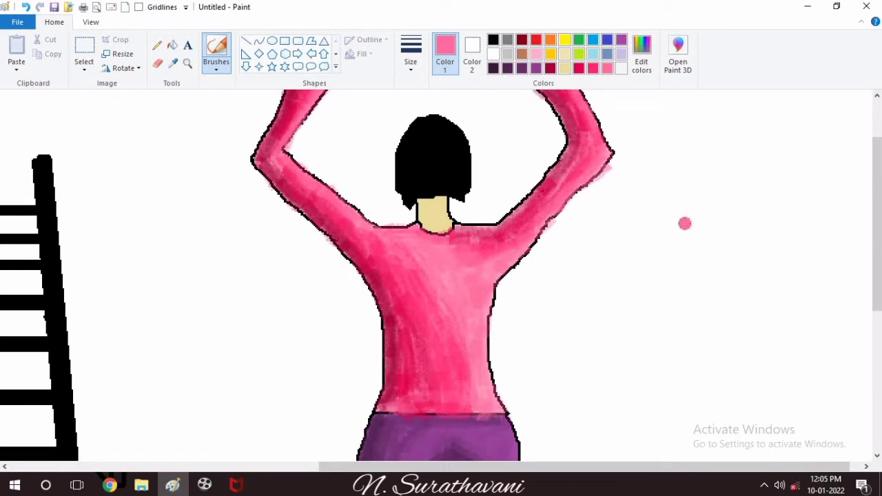
Fill both hands with lime green.
scroll(685, 223, up, 3)
click(582, 53)
click(172, 45)
click(330, 126)
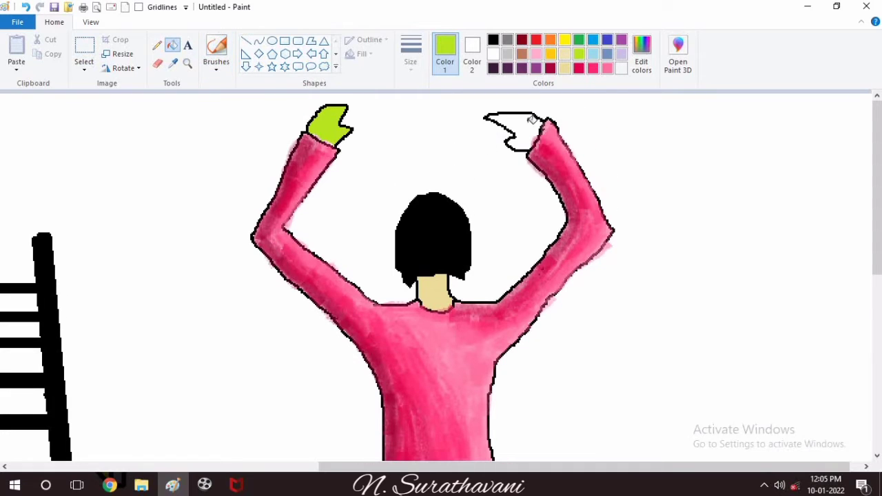
click(514, 130)
Mix a dark olive green and shade the edges of both hands with a thinner brush.
click(641, 58)
click(572, 228)
click(322, 329)
click(216, 51)
click(367, 111)
click(411, 52)
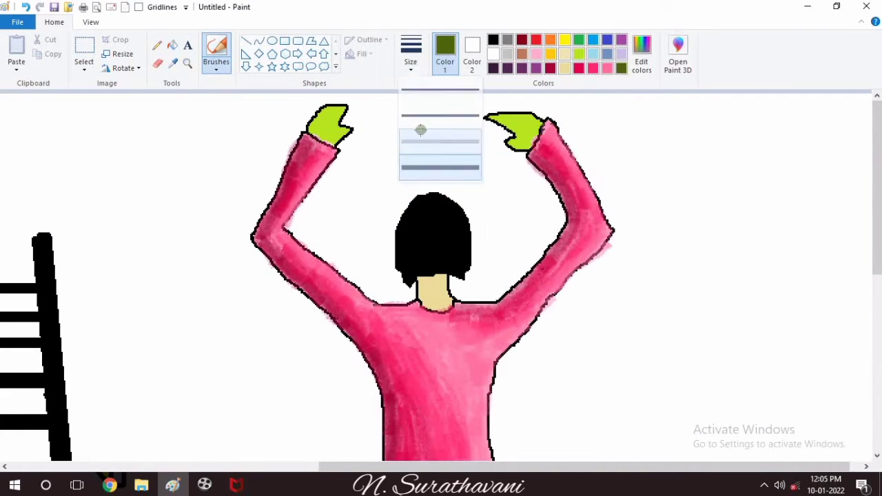
click(413, 113)
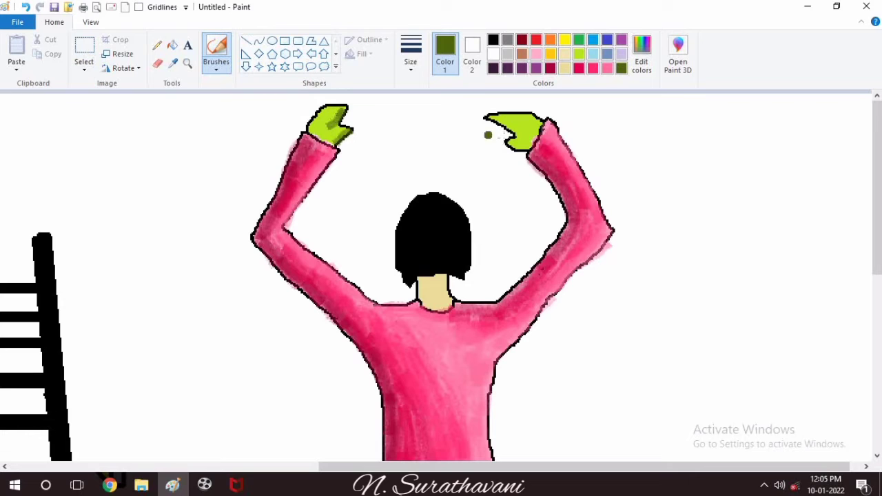
Mix a medium green (red 131, green 167, blue 20) and a lighter green, and blend the shading on both hands.
click(641, 59)
click(574, 206)
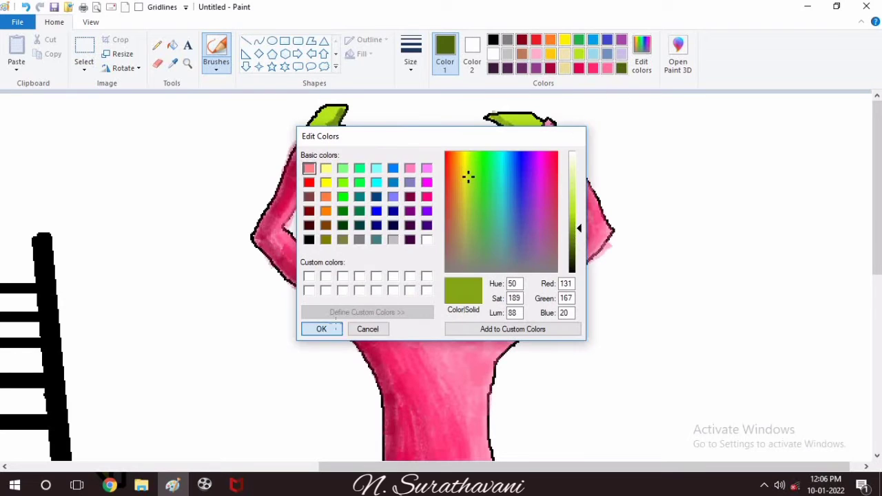
click(321, 329)
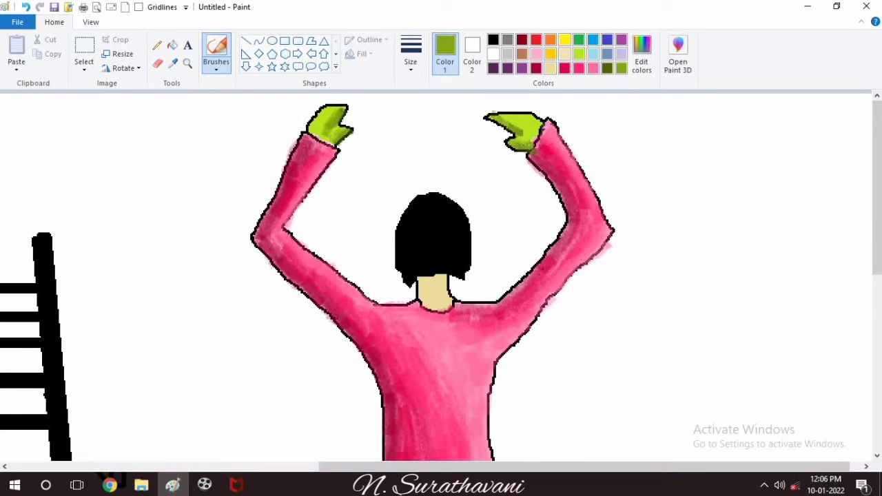
click(645, 60)
click(322, 329)
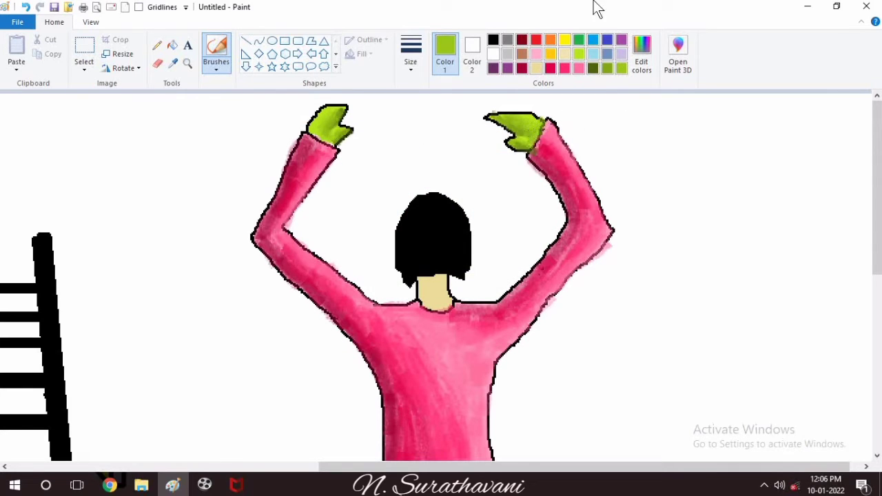
Select the ladder, shift it towards the left of the canvas and stretch it wider and taller.
click(91, 22)
click(43, 48)
click(54, 23)
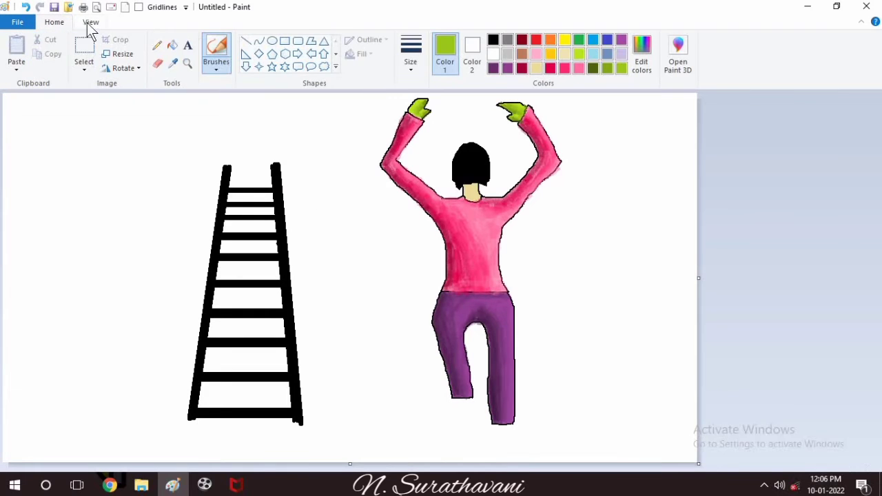
click(84, 52)
drag(161, 120, 318, 438)
drag(319, 279, 378, 295)
drag(166, 290, 86, 277)
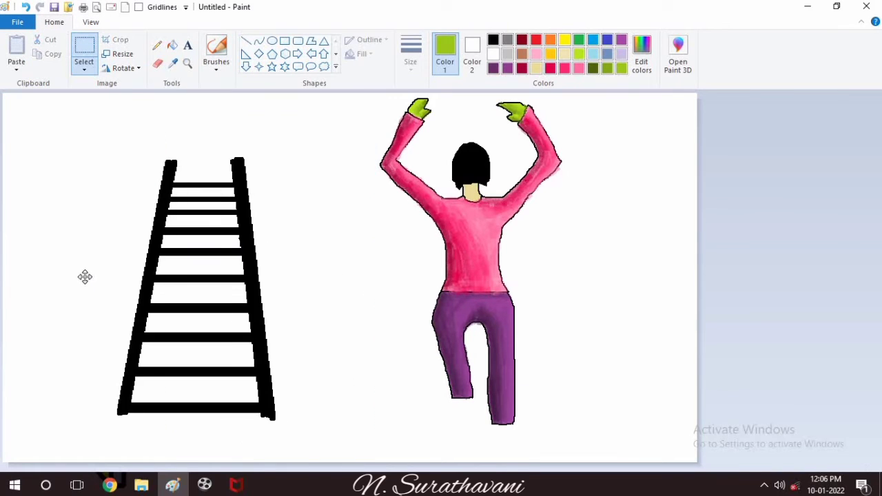
drag(297, 277, 364, 301)
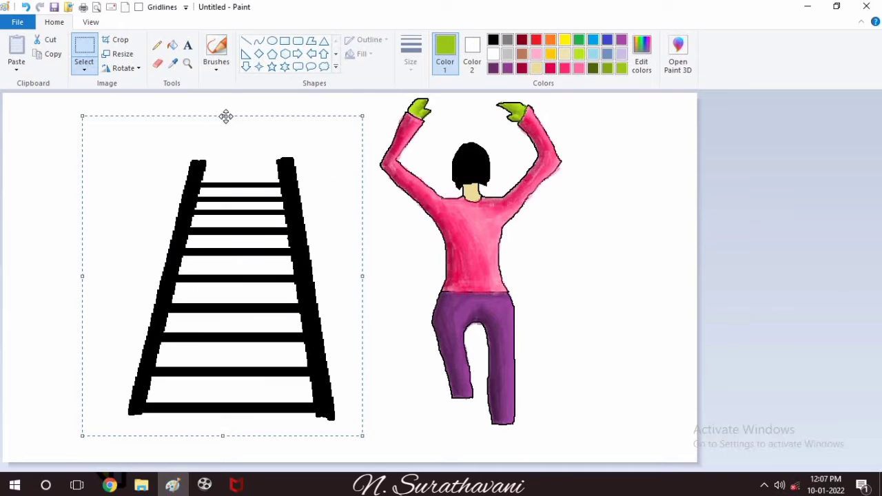
drag(226, 115, 226, 97)
drag(223, 435, 222, 470)
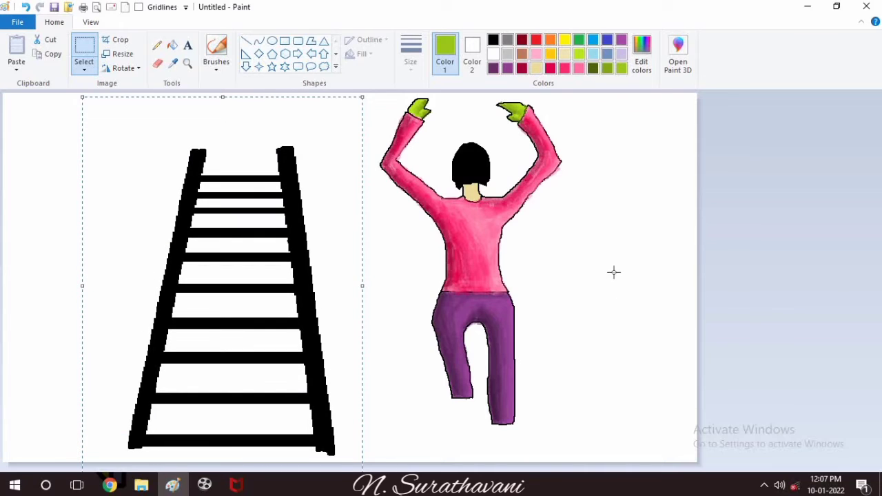
Select the whole figure with a transparent selection and move it onto the ladder.
click(84, 50)
mouse_move(354, 93)
mouse_down()
mouse_move(552, 345)
mouse_move(590, 441)
mouse_up()
mouse_move(562, 380)
mouse_down()
mouse_move(435, 376)
mouse_move(591, 395)
mouse_up()
click(84, 69)
click(121, 186)
drag(491, 247, 228, 244)
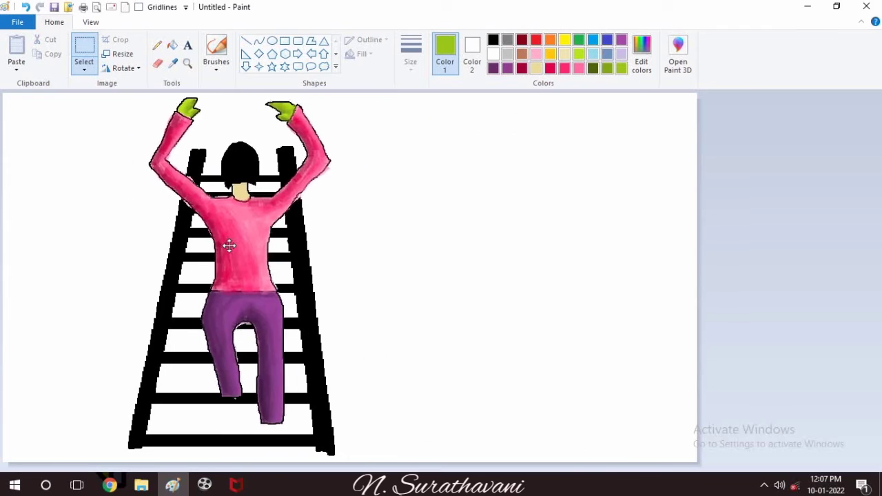
Shrink the figure to fit between the ladder's rails and place its hands on the fourth rung from the top.
drag(356, 104, 286, 153)
drag(284, 157, 250, 242)
drag(221, 278, 260, 262)
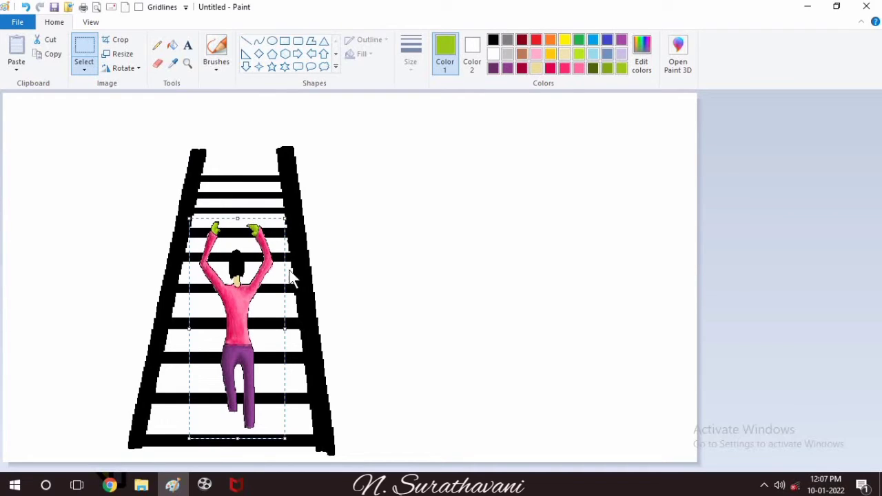
mouse_move(260, 269)
mouse_down()
mouse_move(266, 283)
mouse_move(266, 268)
mouse_up()
click(358, 231)
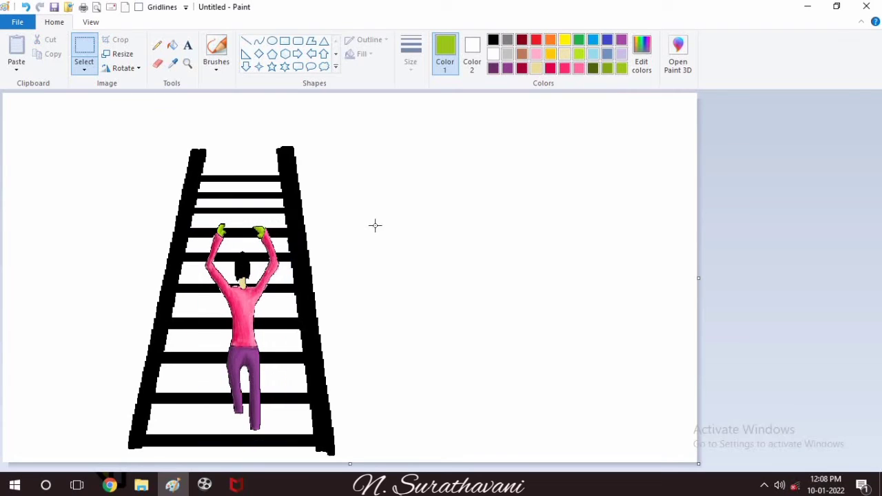
Outline a brown shoe below each trouser leg with the Pencil.
click(523, 57)
click(157, 46)
click(410, 62)
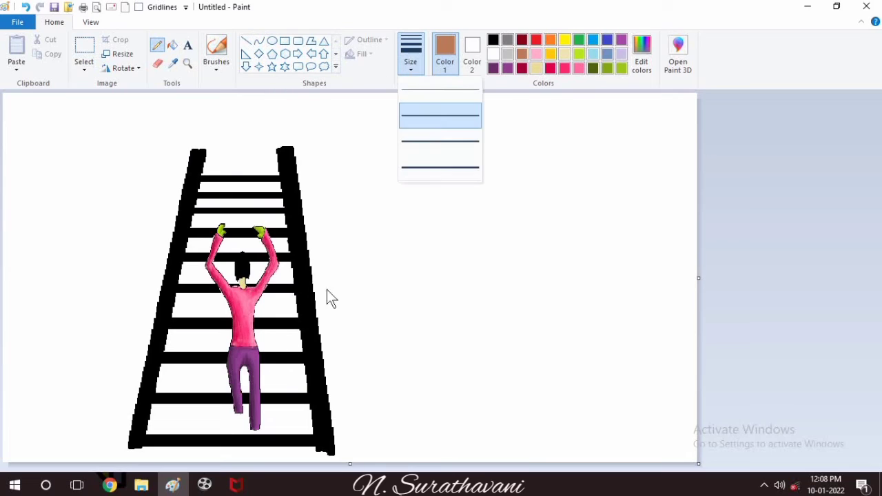
click(420, 117)
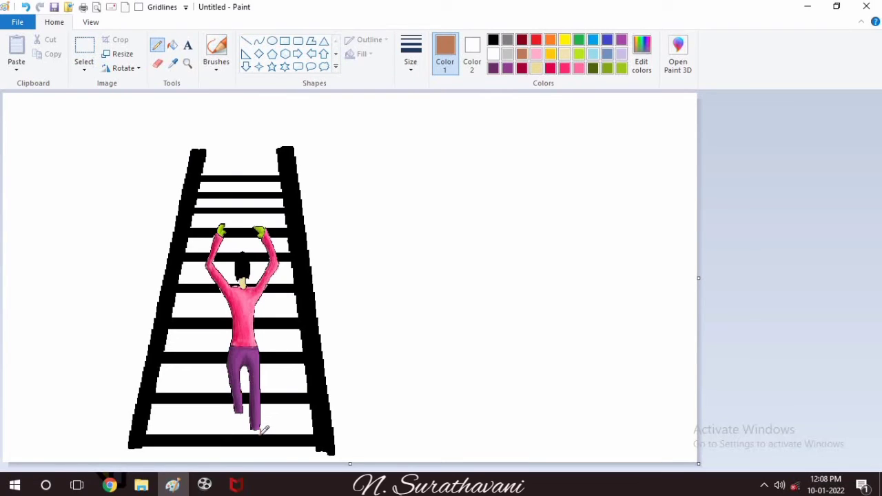
click(187, 63)
click(251, 372)
click(513, 436)
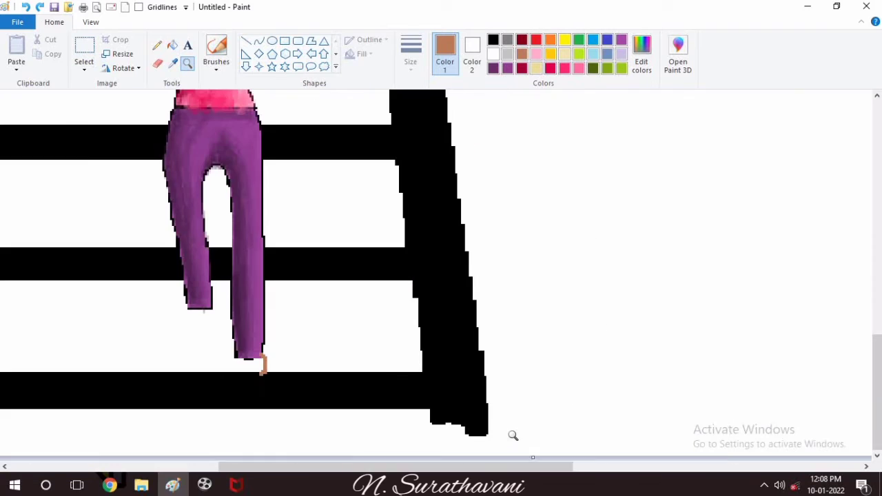
click(157, 45)
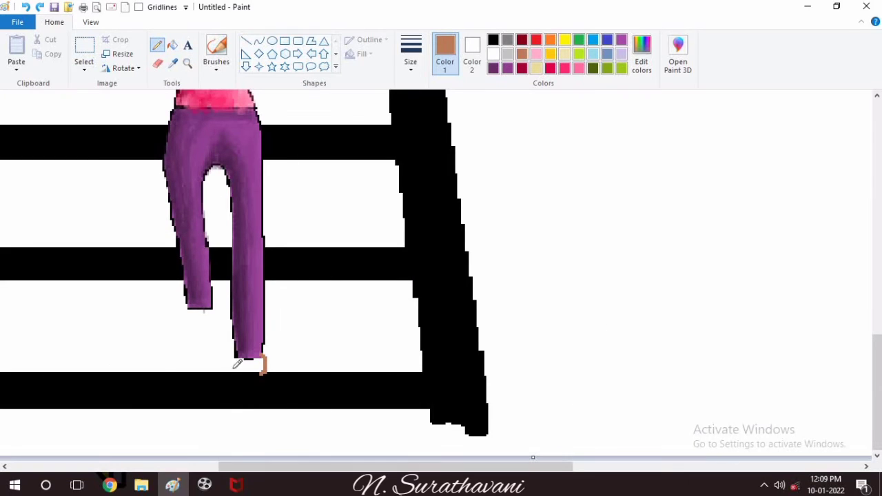
mouse_move(218, 304)
mouse_down()
mouse_move(196, 317)
mouse_move(169, 293)
mouse_up()
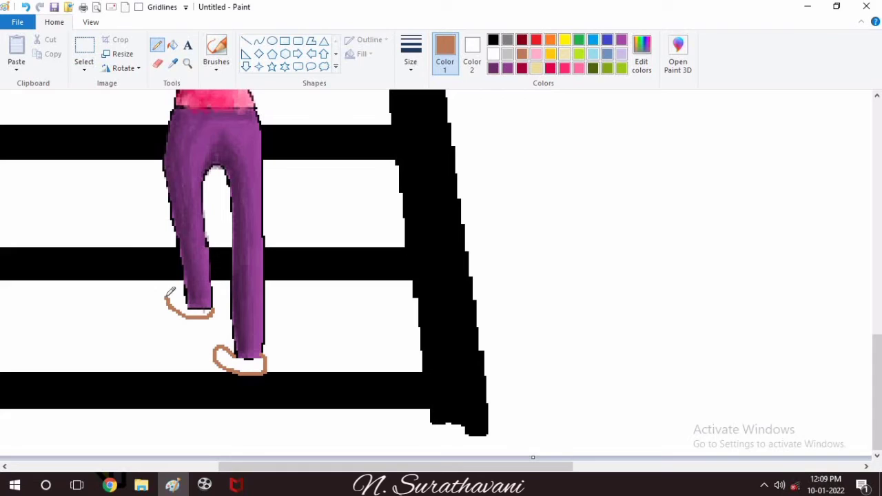
Fill both outlined shoes with brown.
click(173, 45)
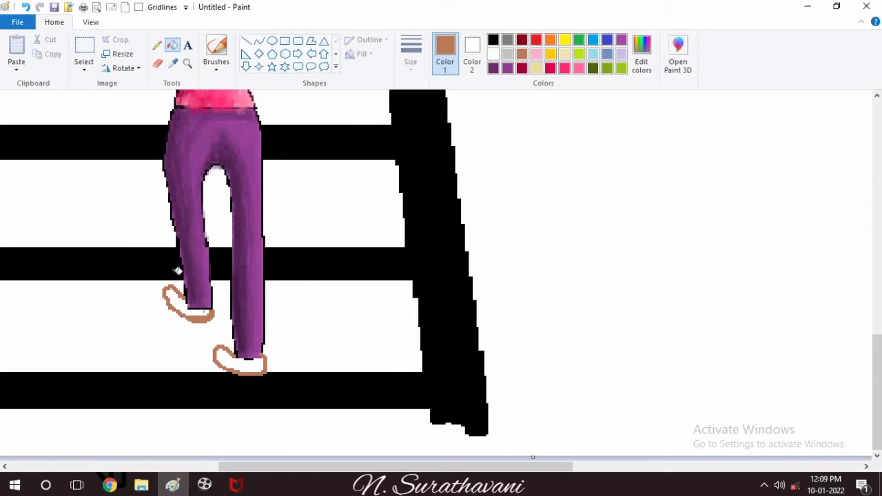
click(174, 300)
click(224, 359)
Select the complete ladder with the climbing figure and cut it from the canvas.
scroll(453, 236, up, 3)
click(90, 22)
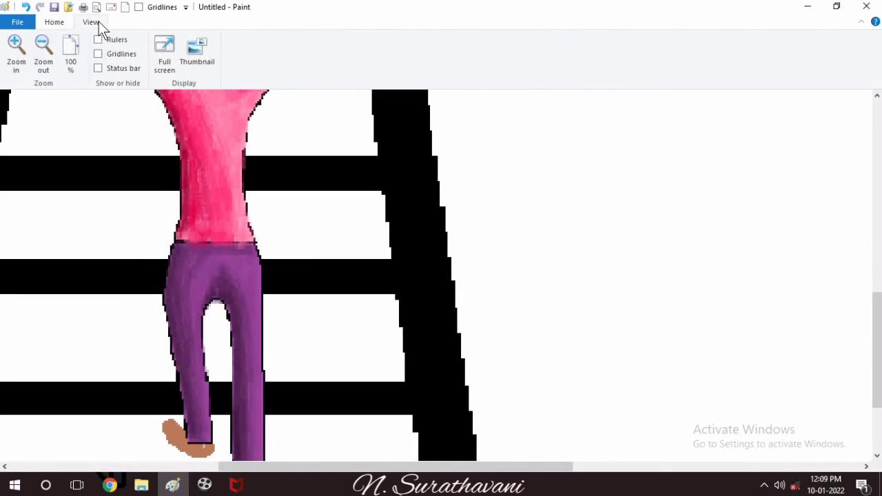
click(43, 50)
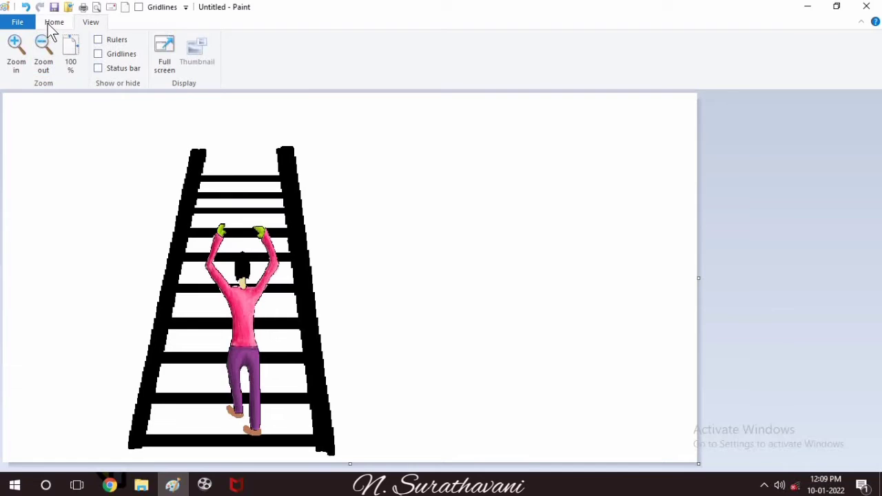
click(53, 23)
click(271, 41)
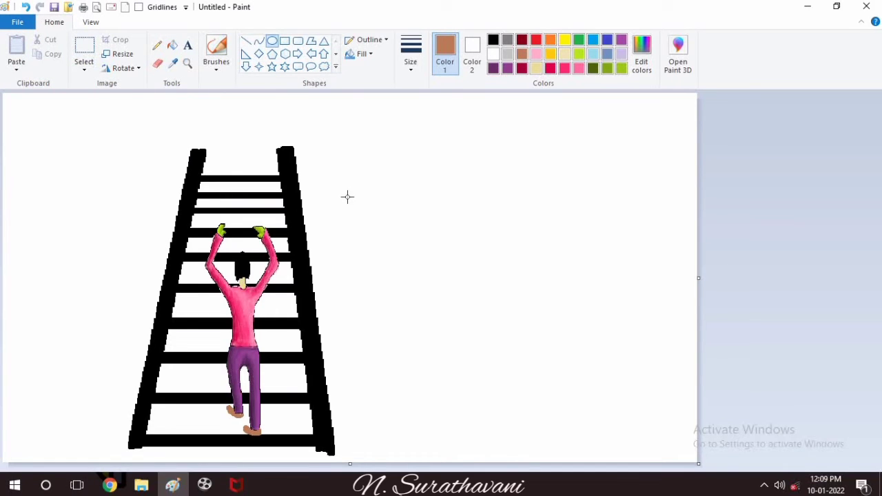
click(84, 50)
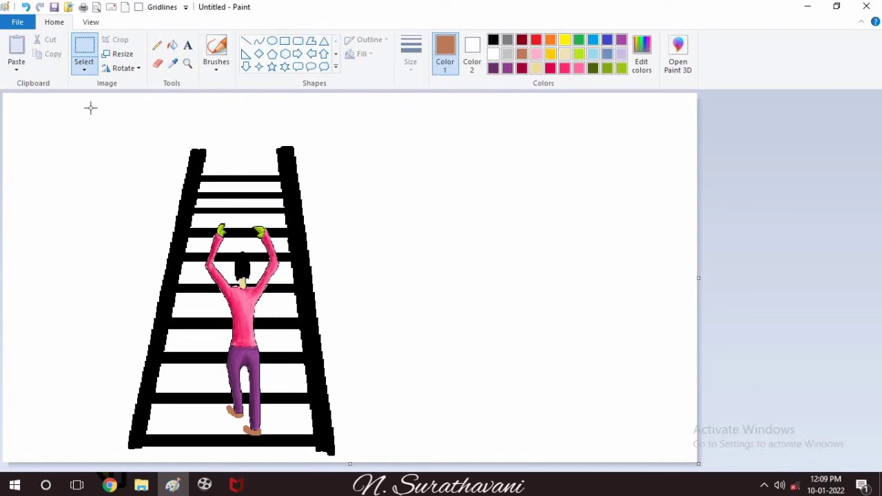
drag(328, 434, 354, 465)
click(45, 39)
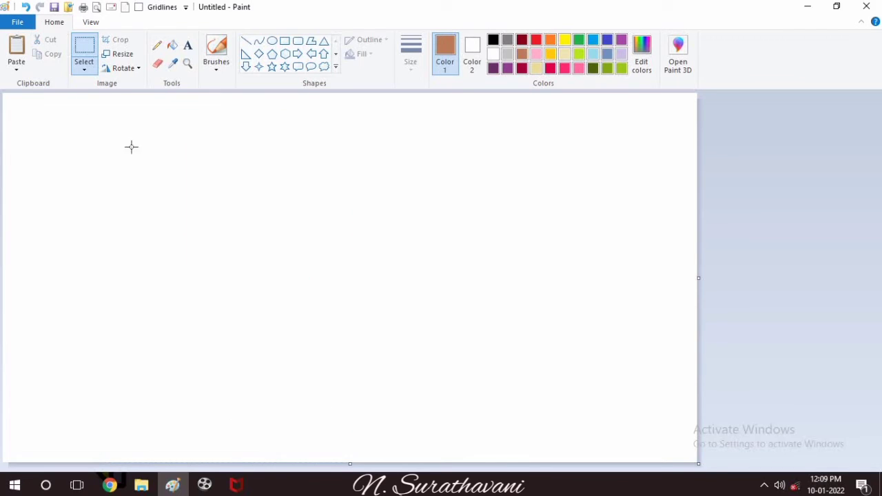
Divide the canvas with an indigo diagonal line between opposite corners, filling the upper half indigo and the lower half black.
click(247, 41)
click(607, 39)
mouse_move(356, 310)
mouse_down()
mouse_move(697, 99)
mouse_move(7, 453)
mouse_up()
click(172, 45)
click(270, 195)
click(493, 39)
click(572, 305)
Squeeze the canvas to 1 pixel wide without maintaining aspect ratio, and widen it to 1000 pixels to form a vertical gradient.
click(119, 54)
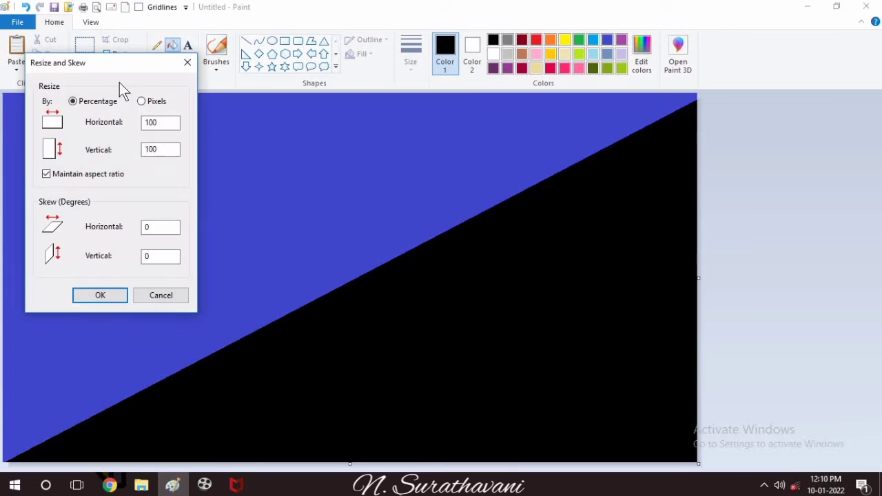
click(141, 101)
click(46, 174)
click(168, 122)
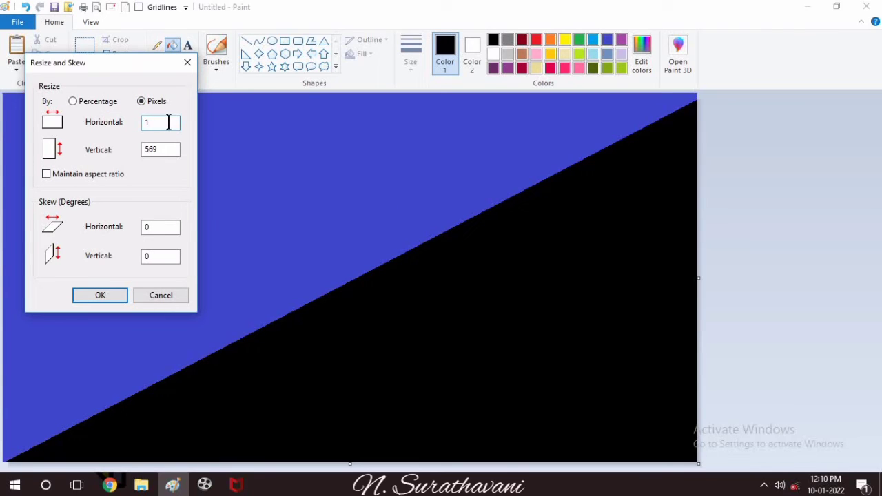
text(1)
click(104, 295)
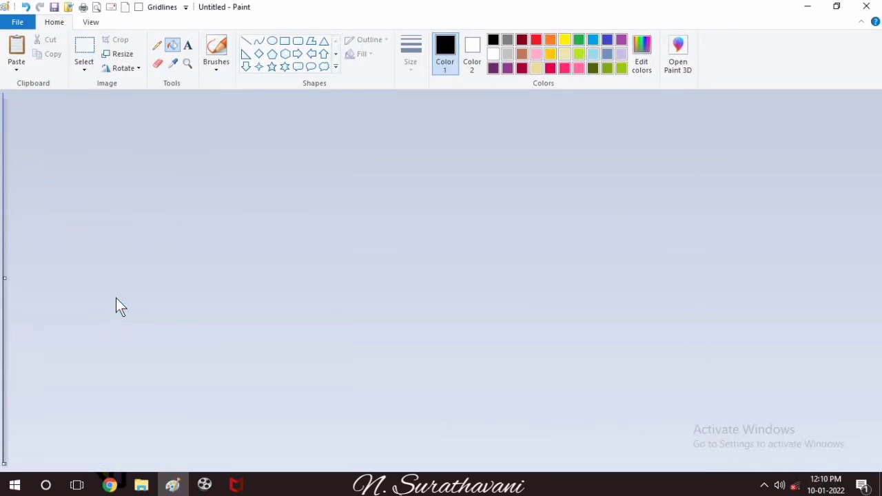
click(118, 54)
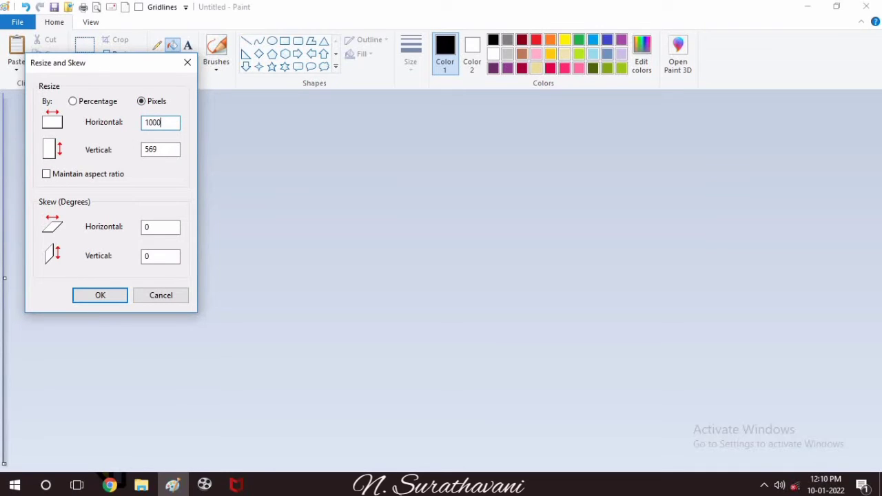
click(100, 295)
Select the gradient below its brightest band and stretch it up over the whole canvas to darken the sky.
click(84, 46)
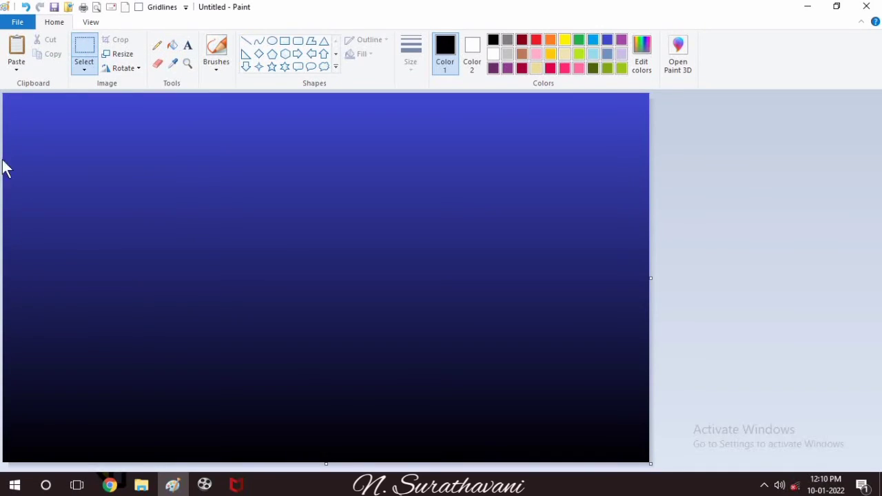
drag(3, 158, 650, 463)
click(741, 177)
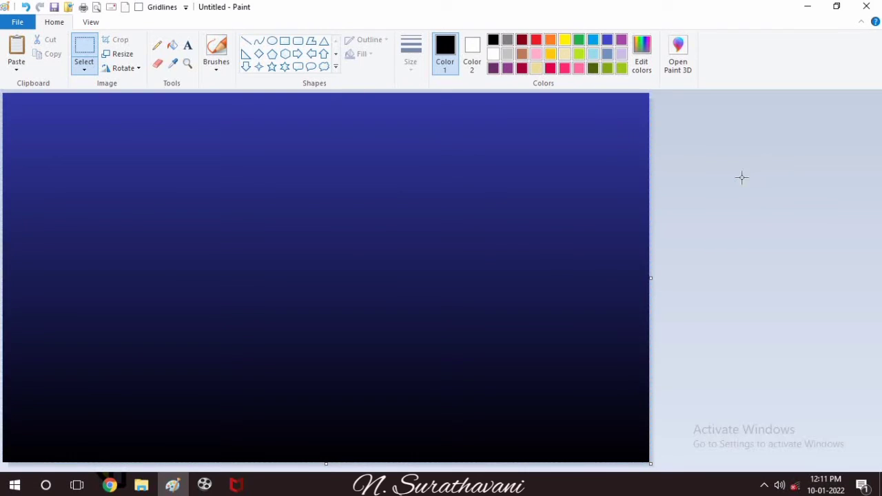
Paste the ladder and climber onto the gradient sky as a trial placement and delete them again.
click(16, 48)
drag(104, 227, 266, 313)
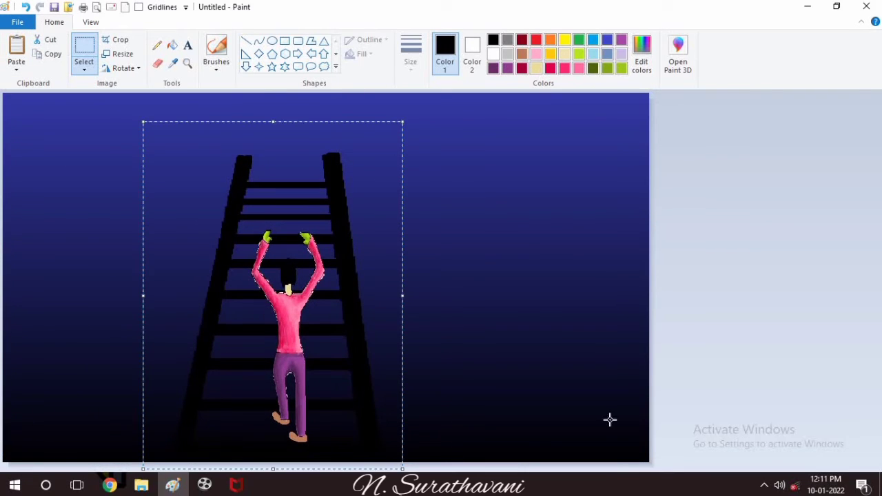
key(Delete)
Draw a white circle with a solid fill in the upper sky for the moon.
click(272, 41)
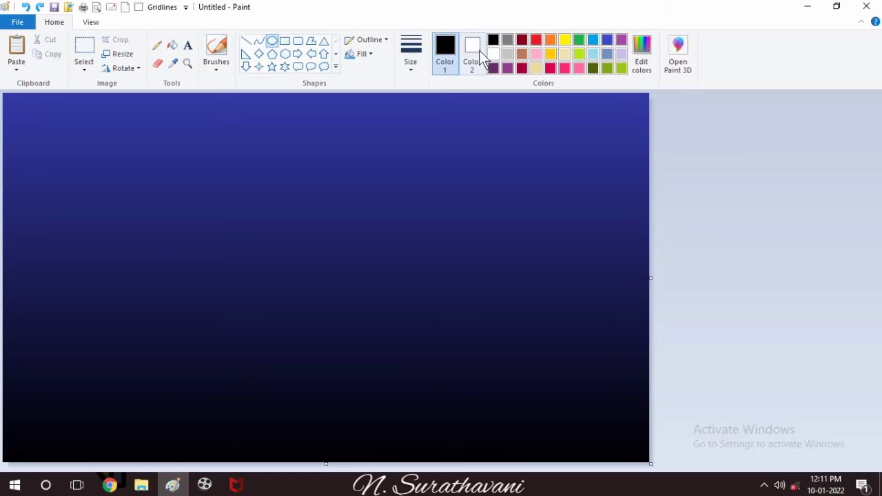
click(493, 53)
click(360, 54)
click(379, 87)
mouse_move(204, 124)
mouse_down()
mouse_move(329, 242)
mouse_move(316, 226)
mouse_up()
Try to carve a crescent by overlapping the moon with a smaller circle in sampled sky blue, and undo both circles.
click(172, 63)
click(326, 166)
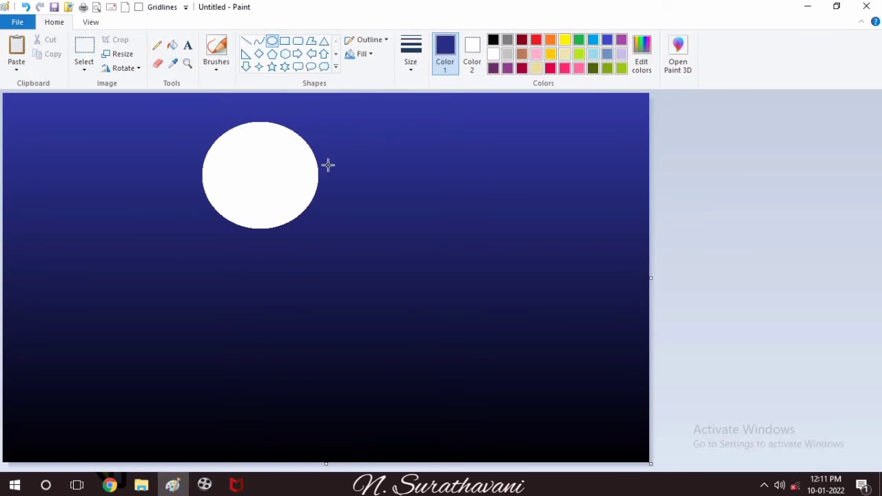
drag(233, 116, 320, 198)
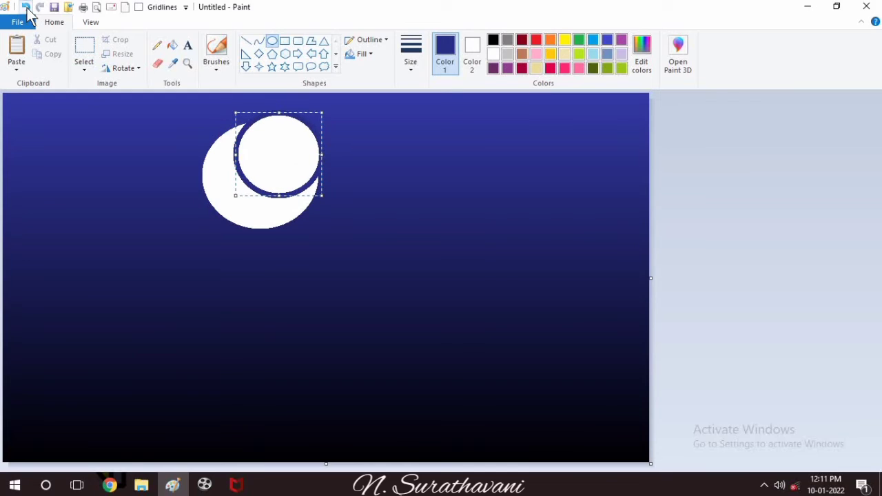
click(25, 7)
click(25, 6)
Draw a larger solid white circle for the moon and shift it slightly up and towards the canvas's left side.
drag(212, 111, 379, 273)
drag(354, 240, 322, 227)
click(396, 216)
Shape the moon into a crescent by overlapping its upper part with a circle filled in sampled sky blue.
click(173, 63)
click(238, 99)
mouse_move(231, 99)
mouse_down()
mouse_move(351, 217)
mouse_move(326, 174)
mouse_up()
click(172, 45)
click(326, 134)
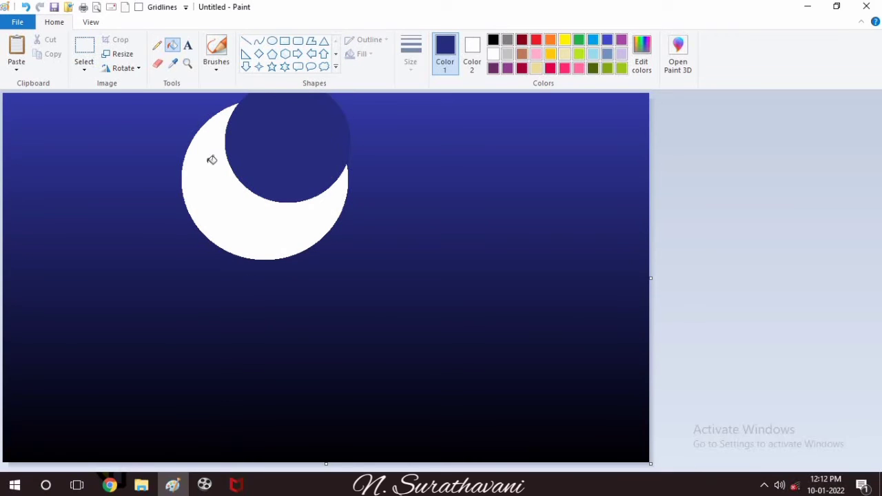